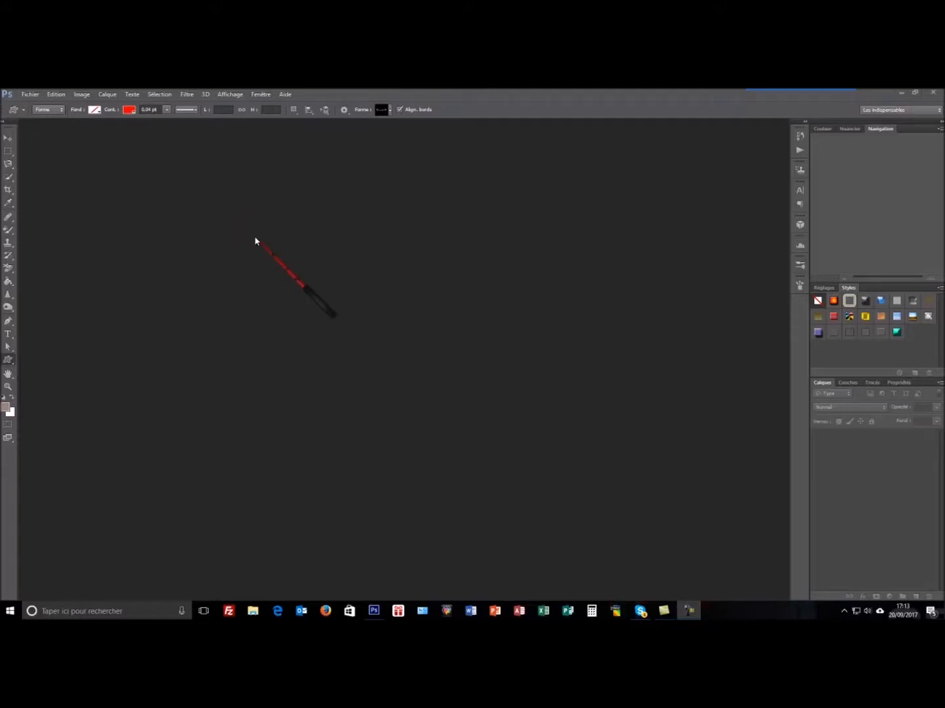
Open the finished image "La sirène Gardienne du Phare" to view the intended result, and close it.
click(30, 94)
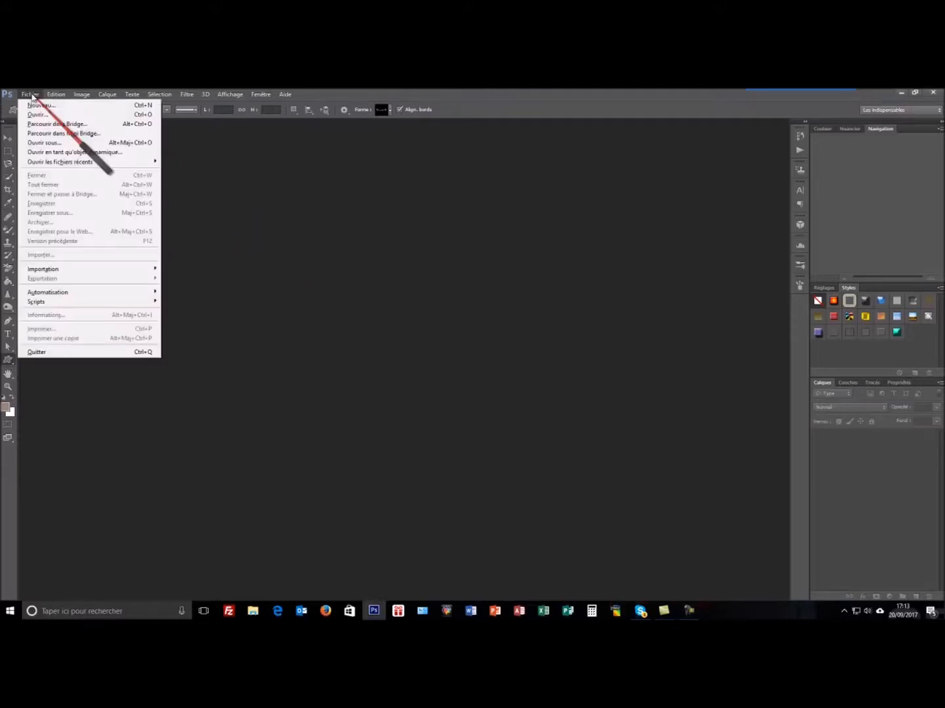
click(37, 114)
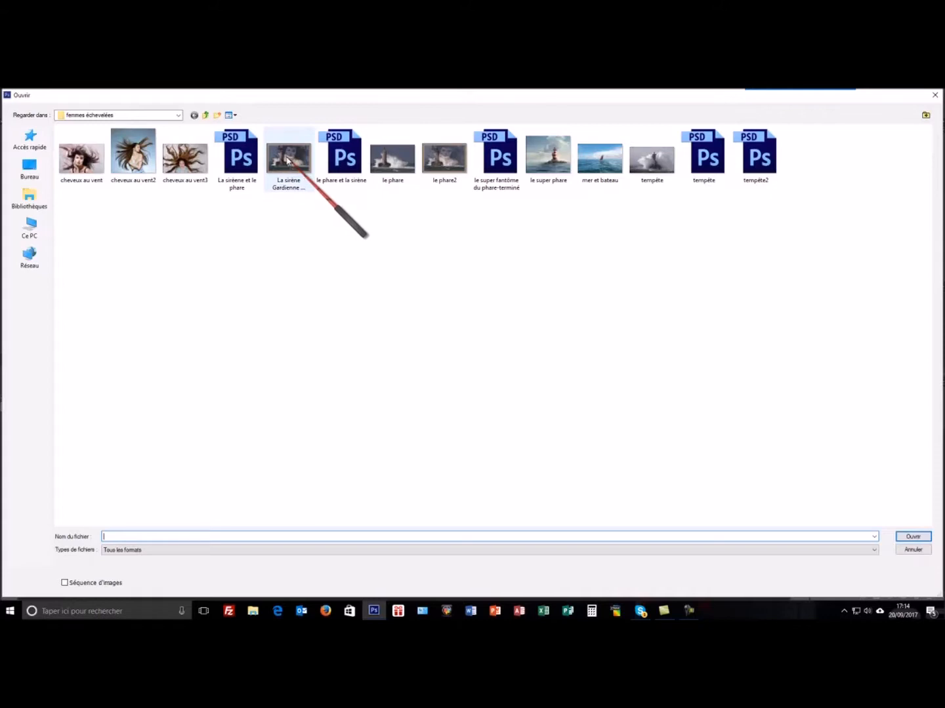
click(287, 160)
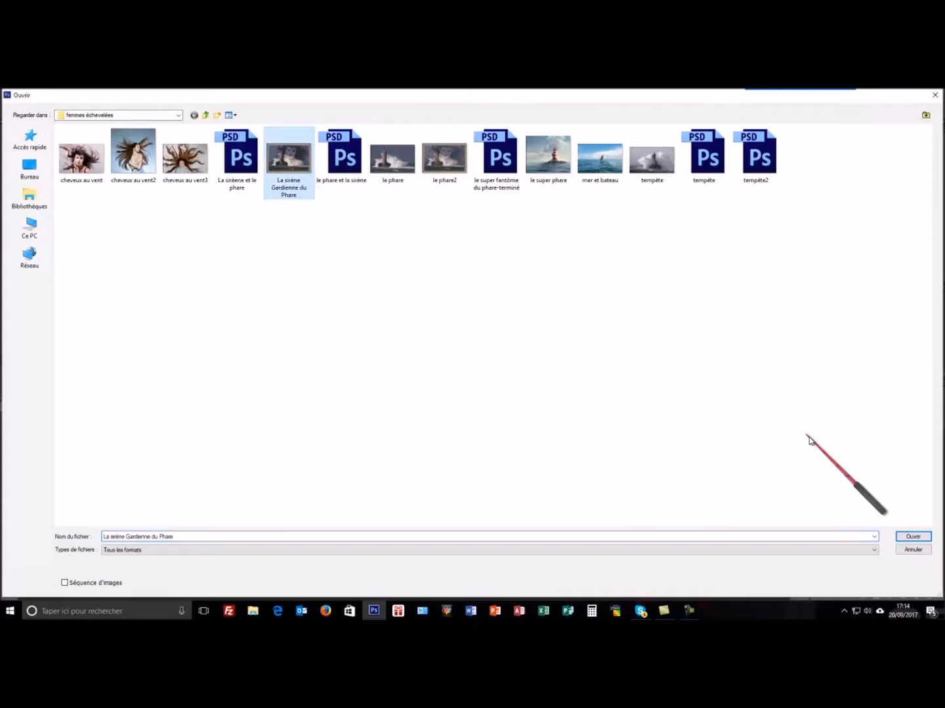
click(918, 536)
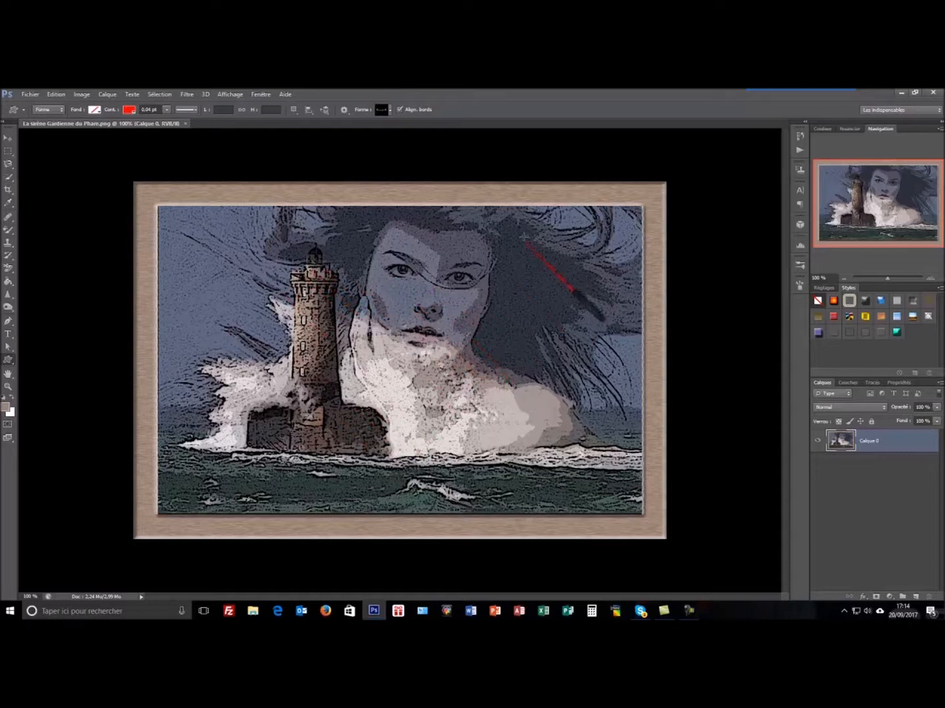
click(186, 124)
Open the lighthouse photo "le phare" from the "femmes échevelées" folder.
click(29, 93)
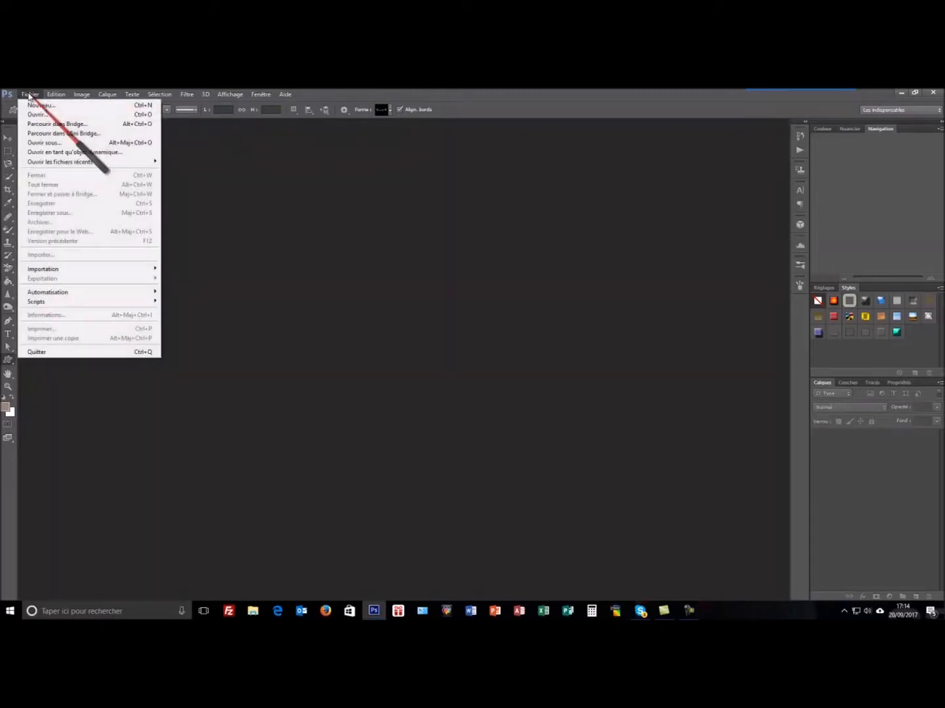
click(41, 114)
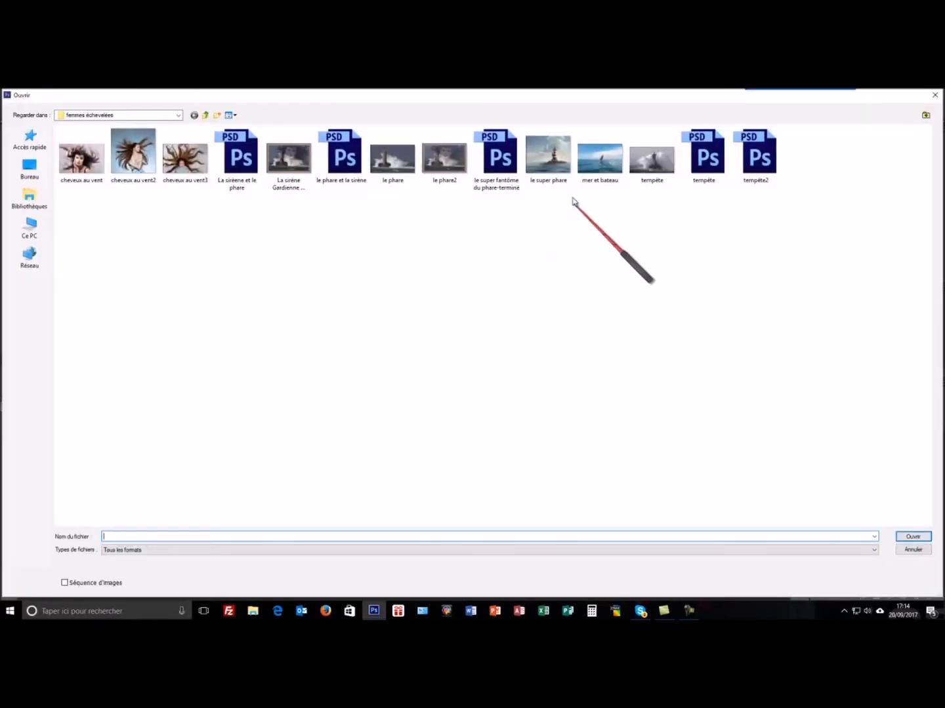
click(389, 172)
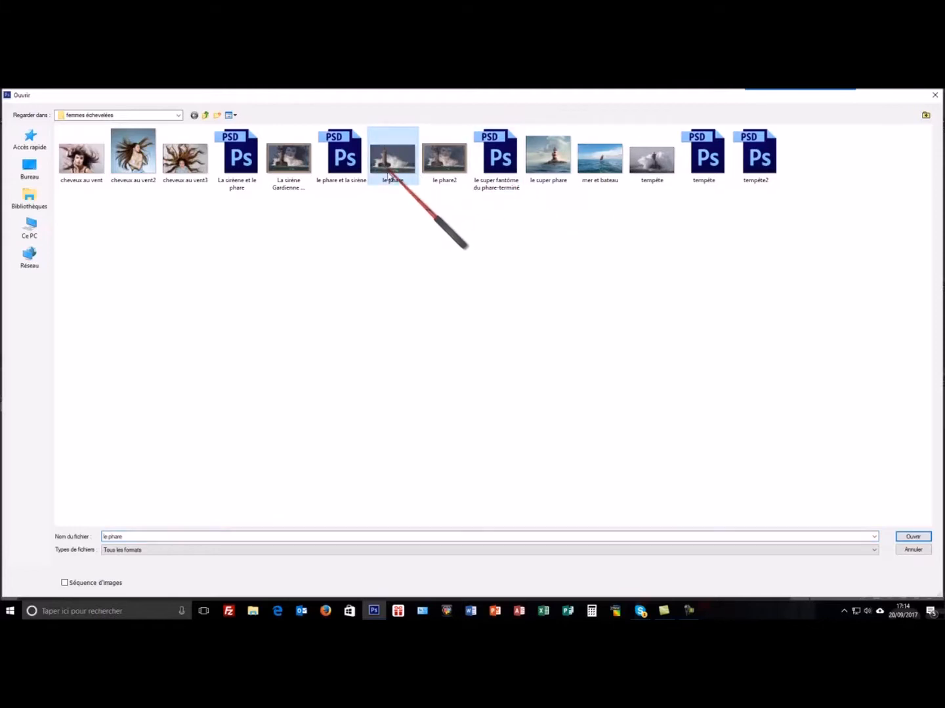
click(914, 538)
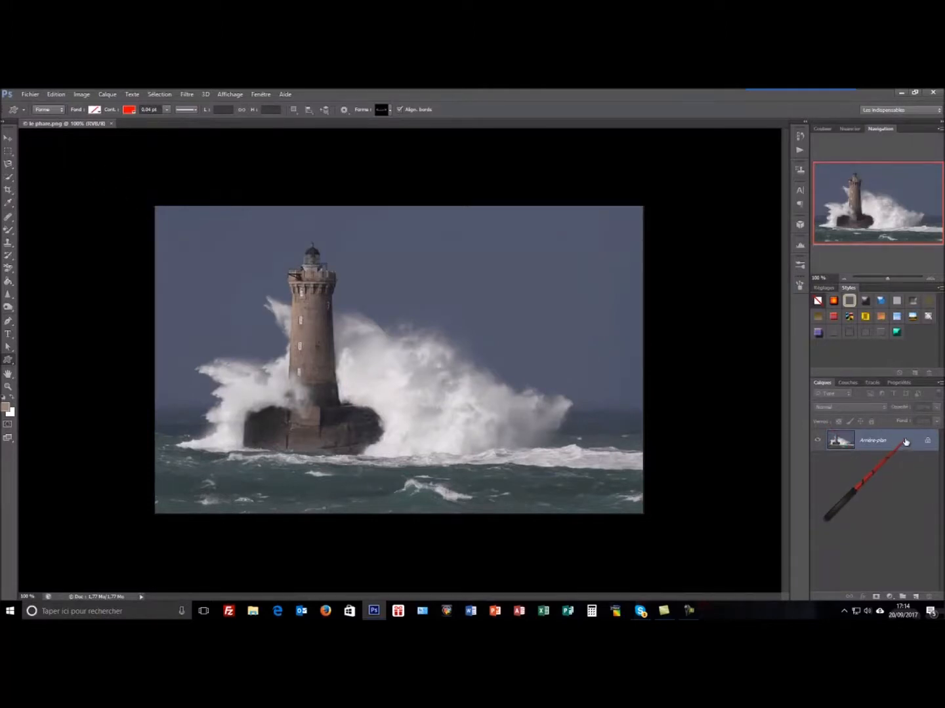
Duplicate the lighthouse background layer and convert the original background into the regular layer "Calque 0".
drag(917, 599, 916, 597)
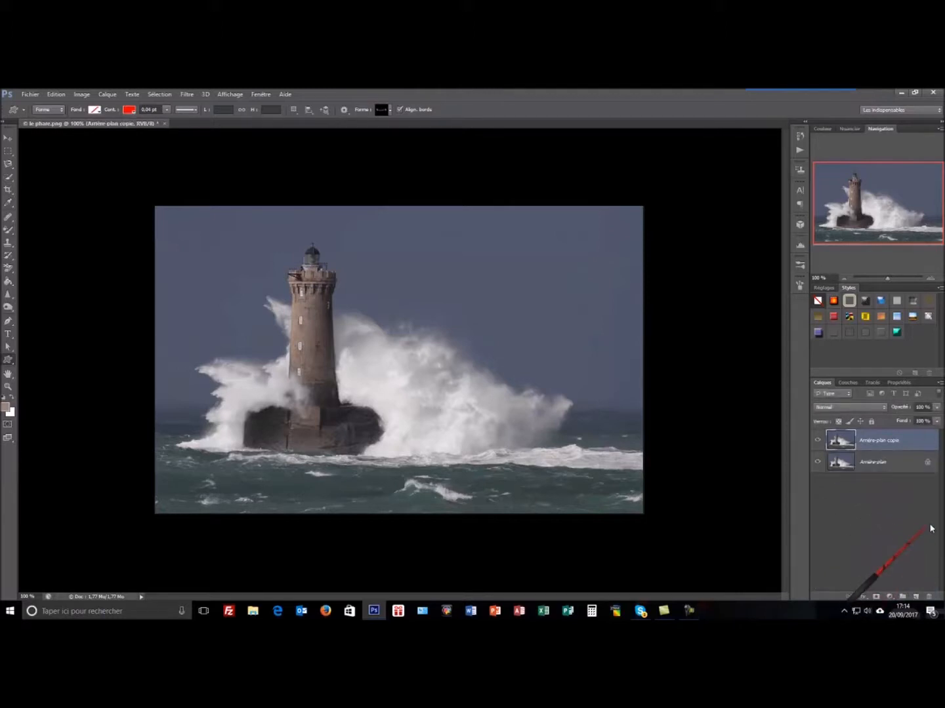
click(916, 464)
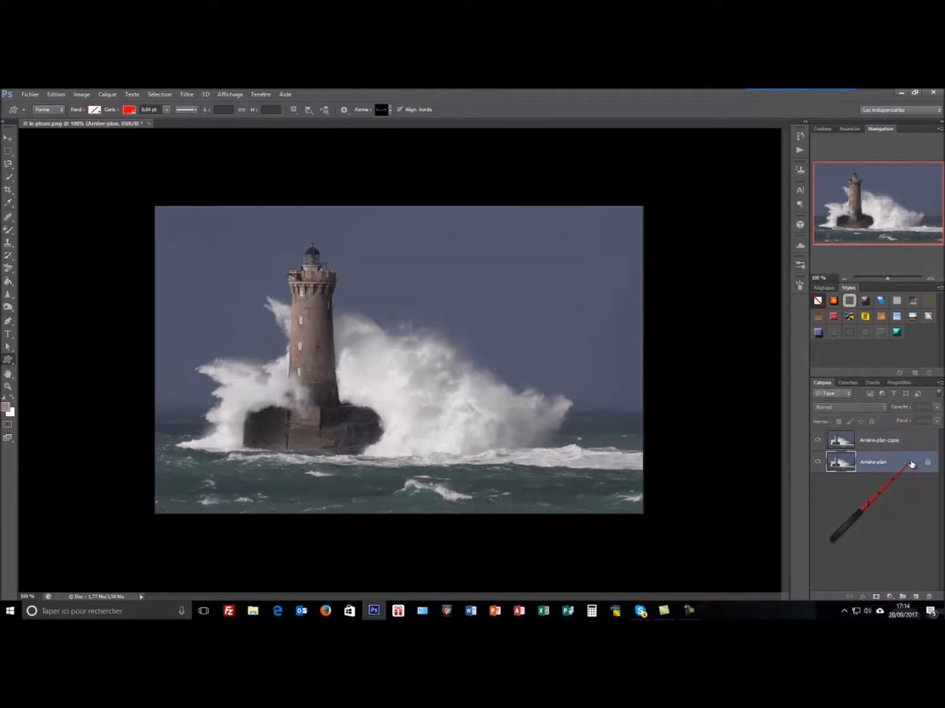
double_click(910, 464)
click(576, 255)
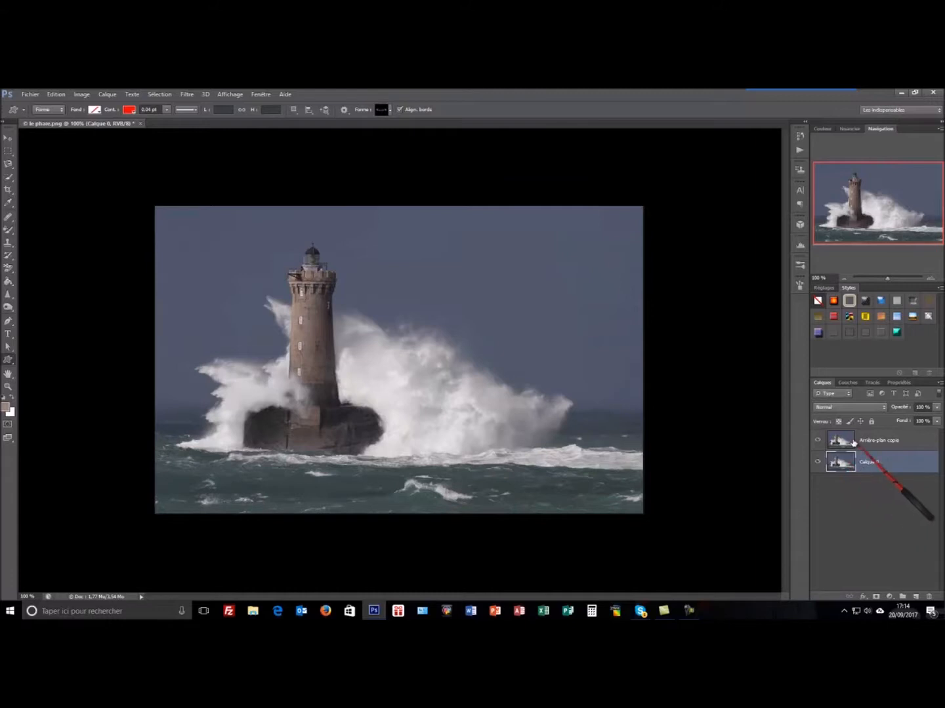
Place the image "cheveux au vent" above the "Arrière-plan copie" layer and scale it to fill the whole canvas.
click(873, 441)
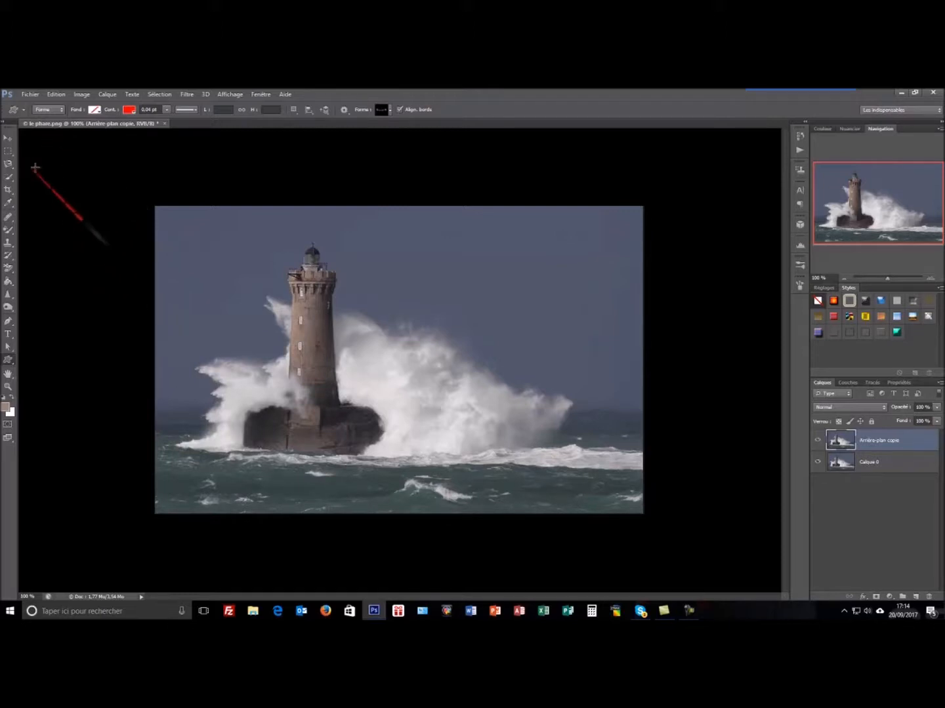
click(29, 95)
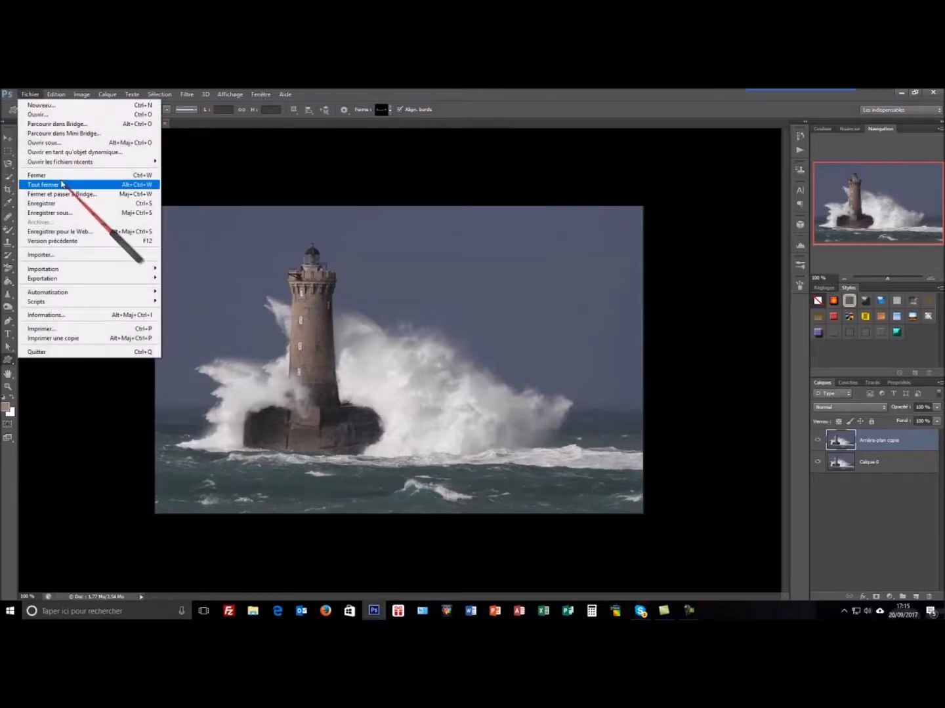
click(52, 255)
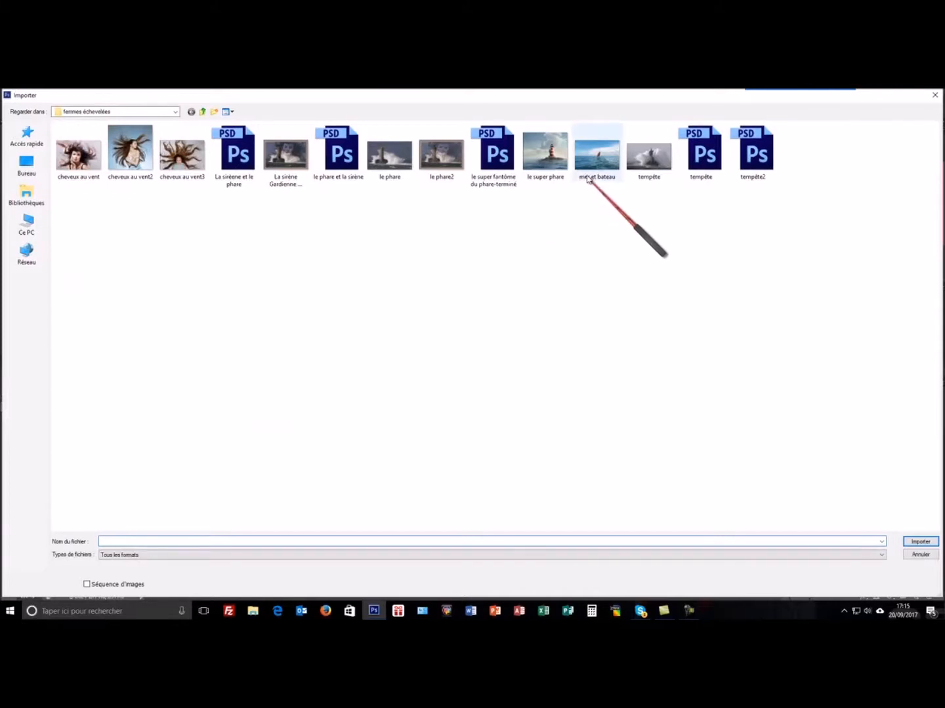
click(78, 154)
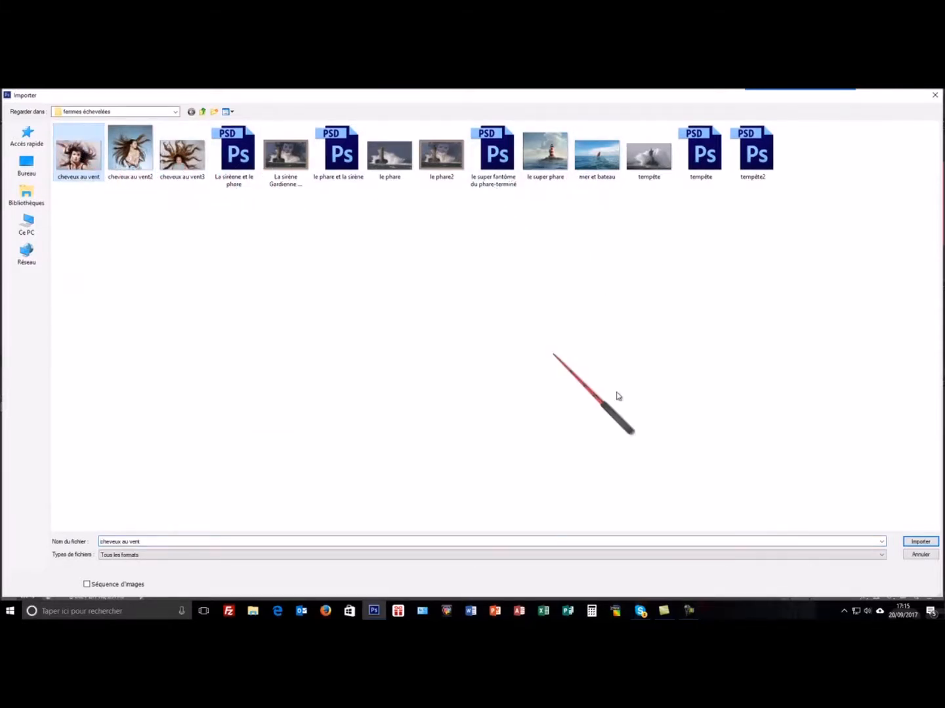
click(920, 542)
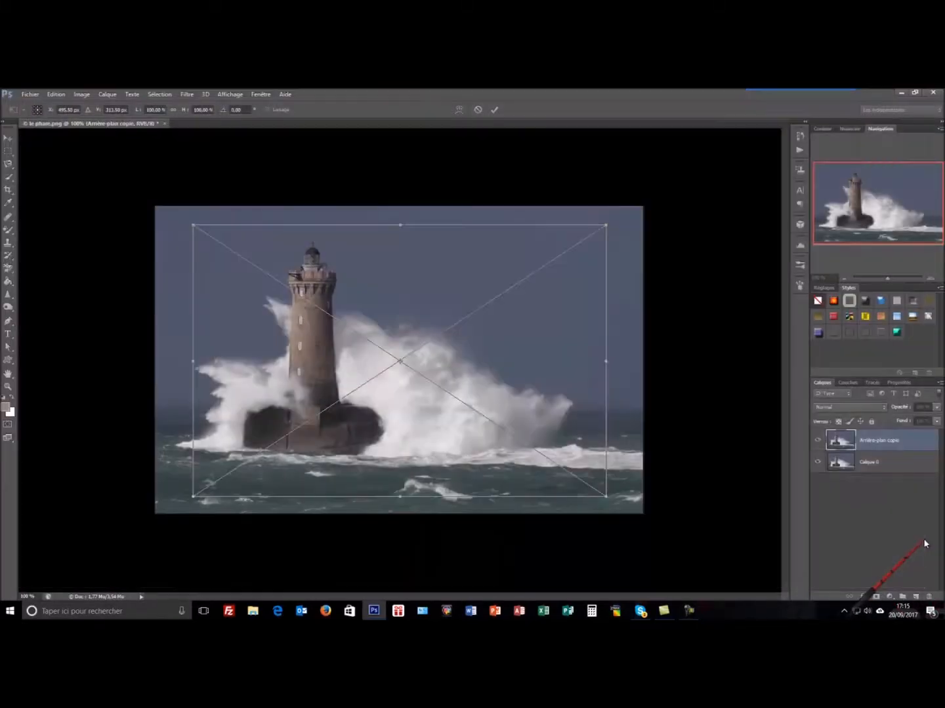
drag(193, 225, 156, 207)
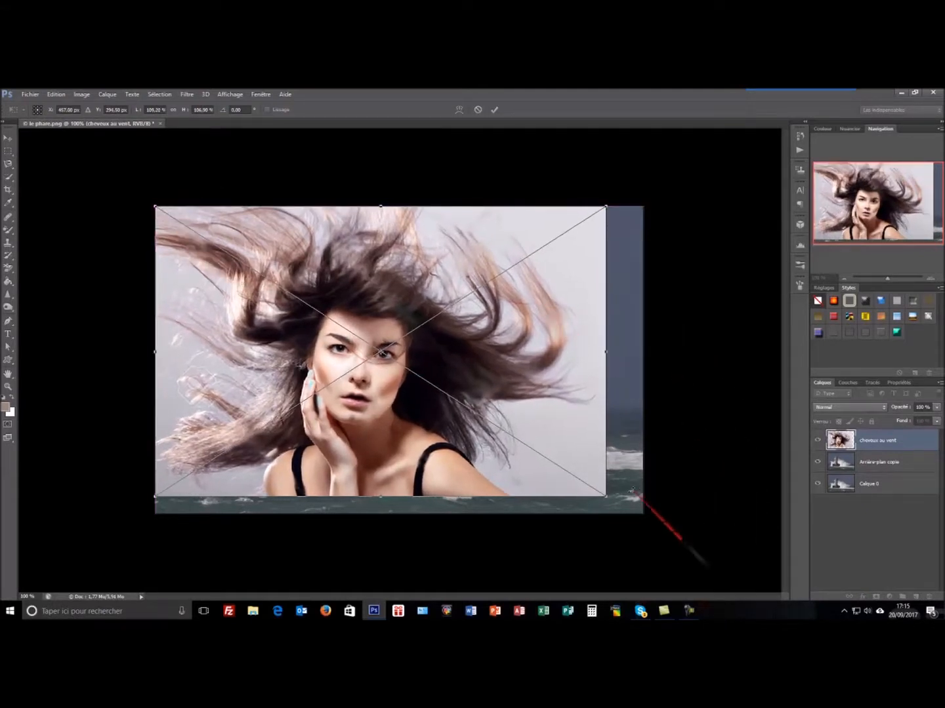
drag(605, 497, 644, 514)
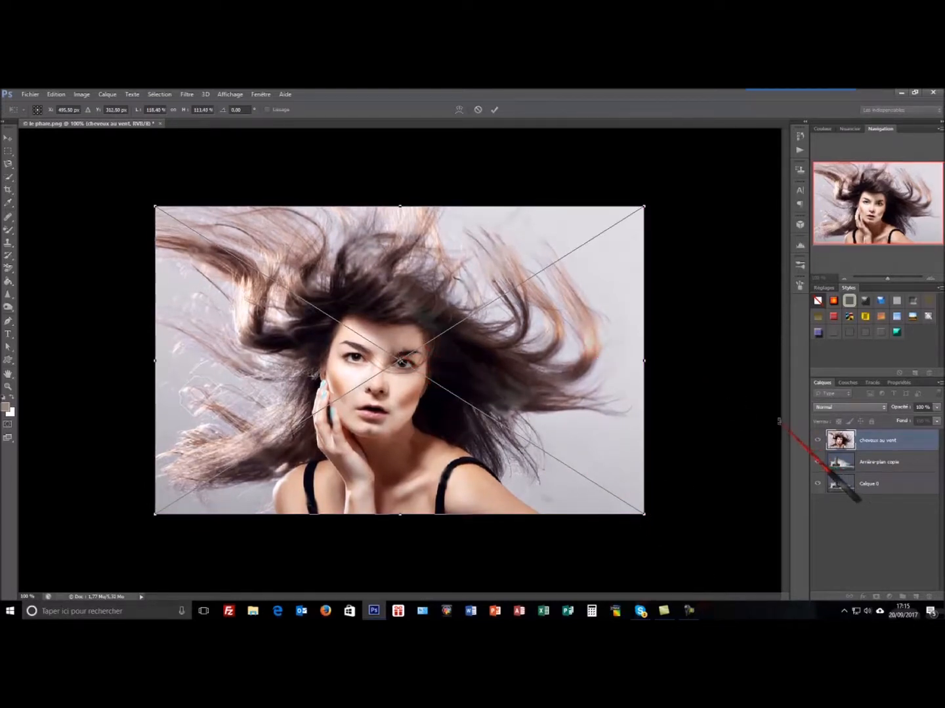
click(495, 110)
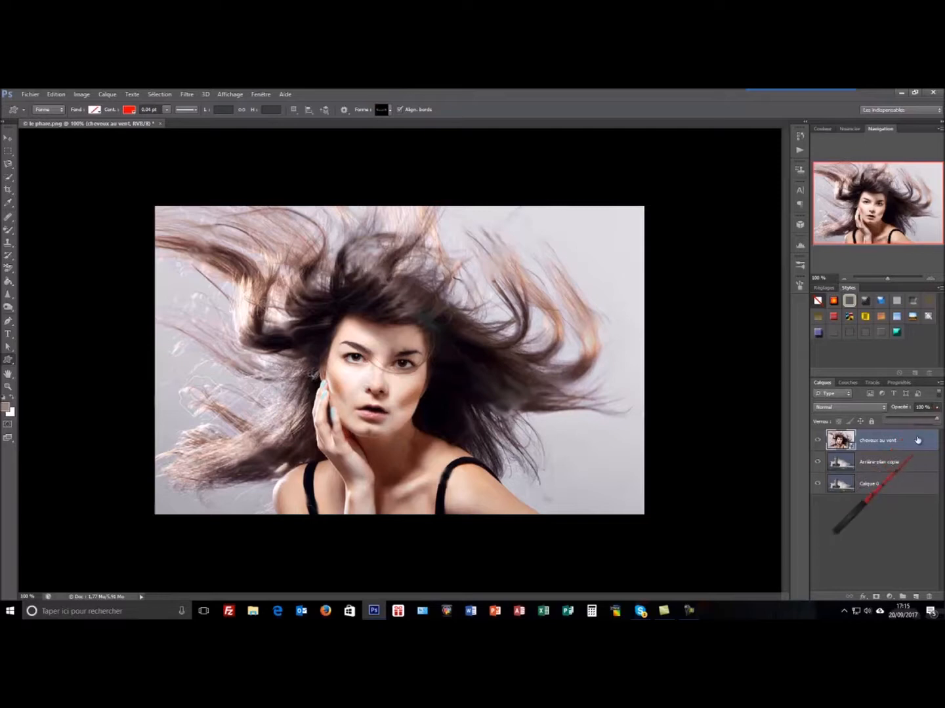
Lower the opacity of the "cheveux au vent" layer to 36%.
drag(939, 423, 892, 425)
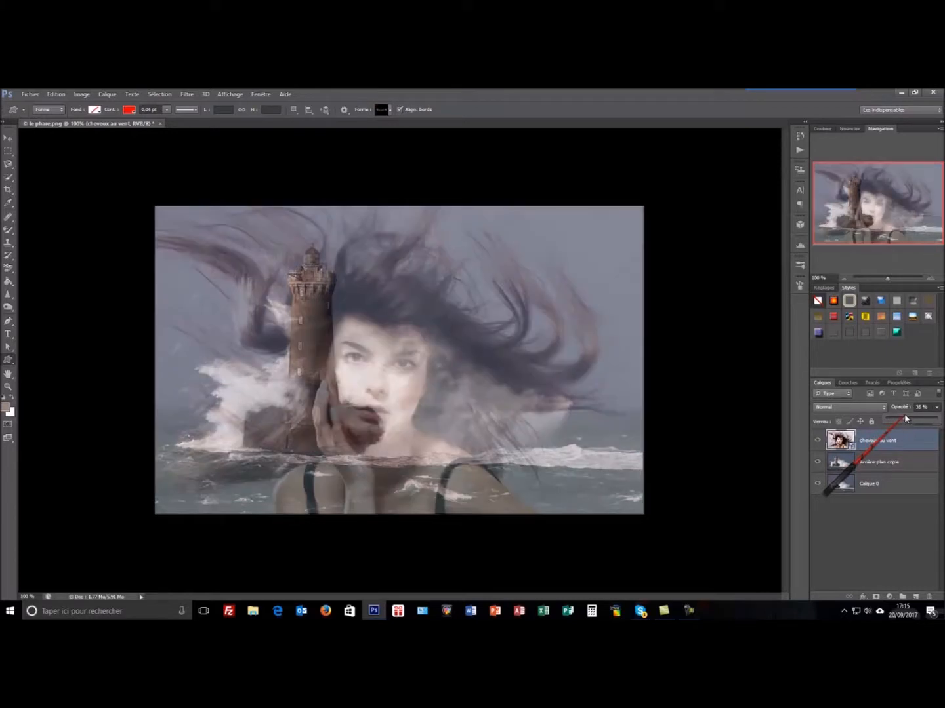
click(374, 369)
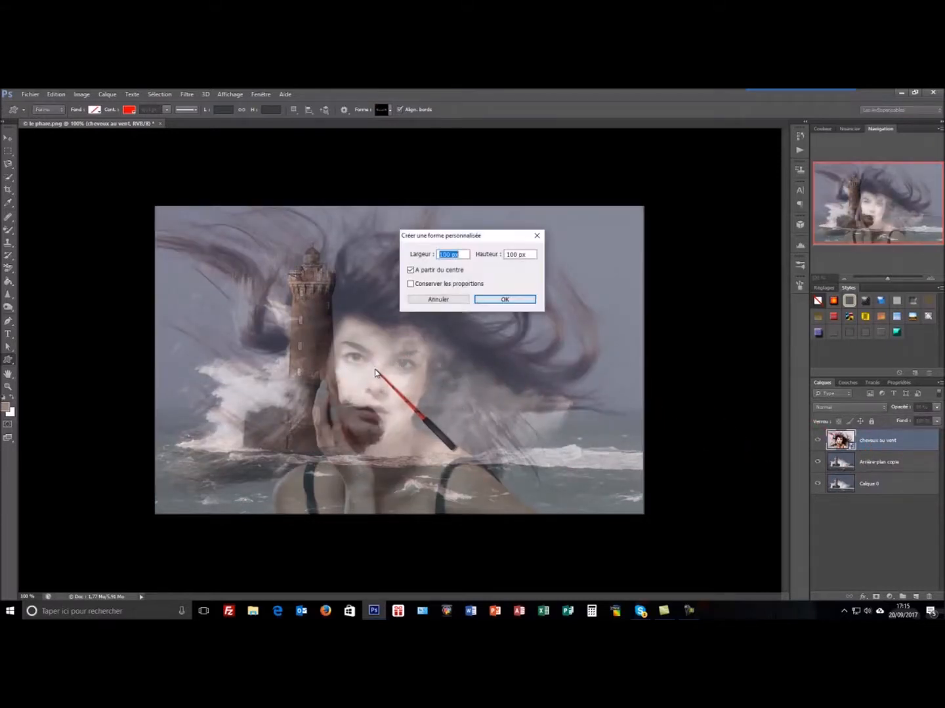
click(537, 236)
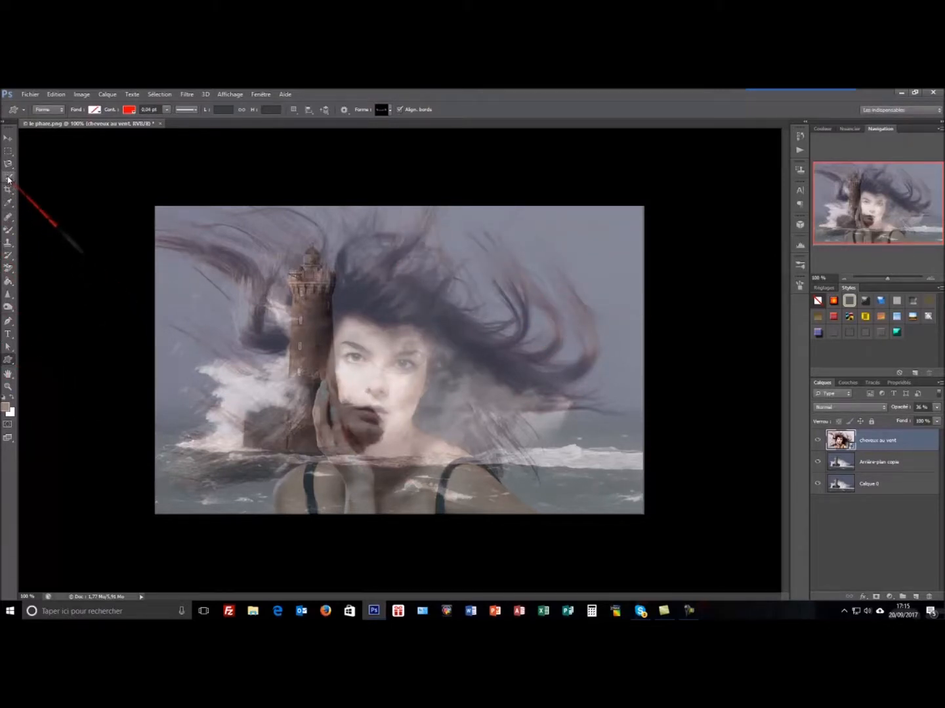
Move the woman's layer up to the waterline beside the lighthouse and free-transform its left edge out to the canvas edge, about 124% width.
click(7, 151)
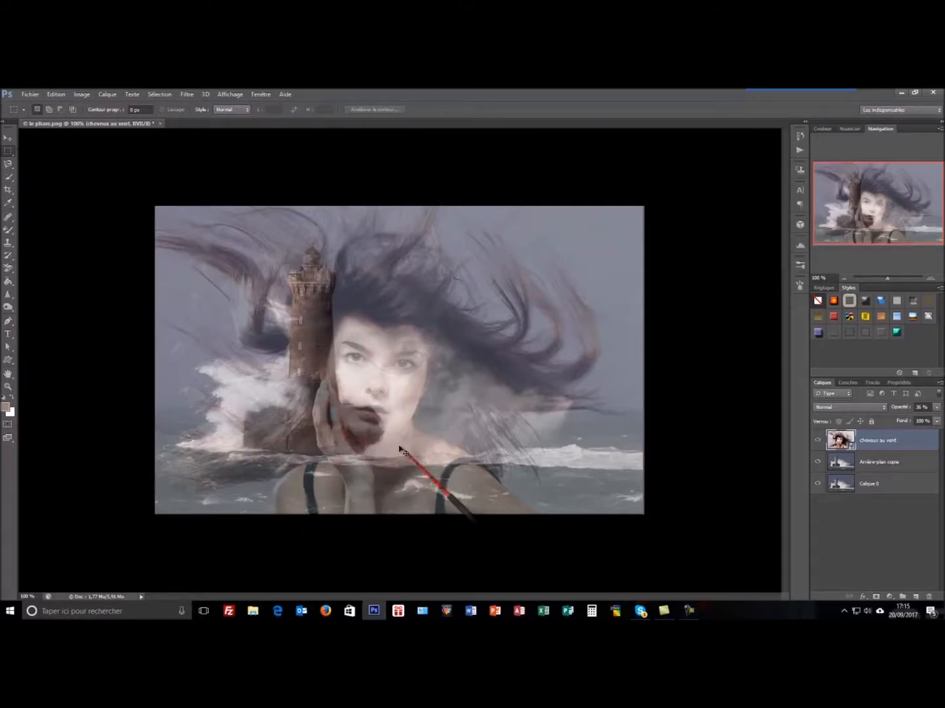
drag(399, 450, 427, 385)
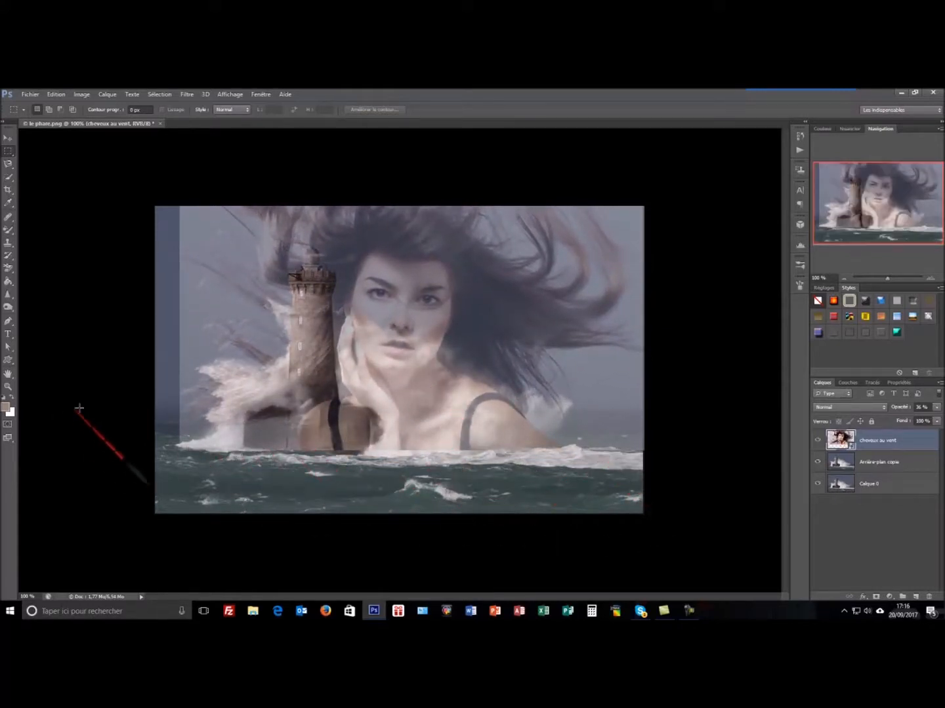
key(ctrl+t)
drag(179, 296, 156, 299)
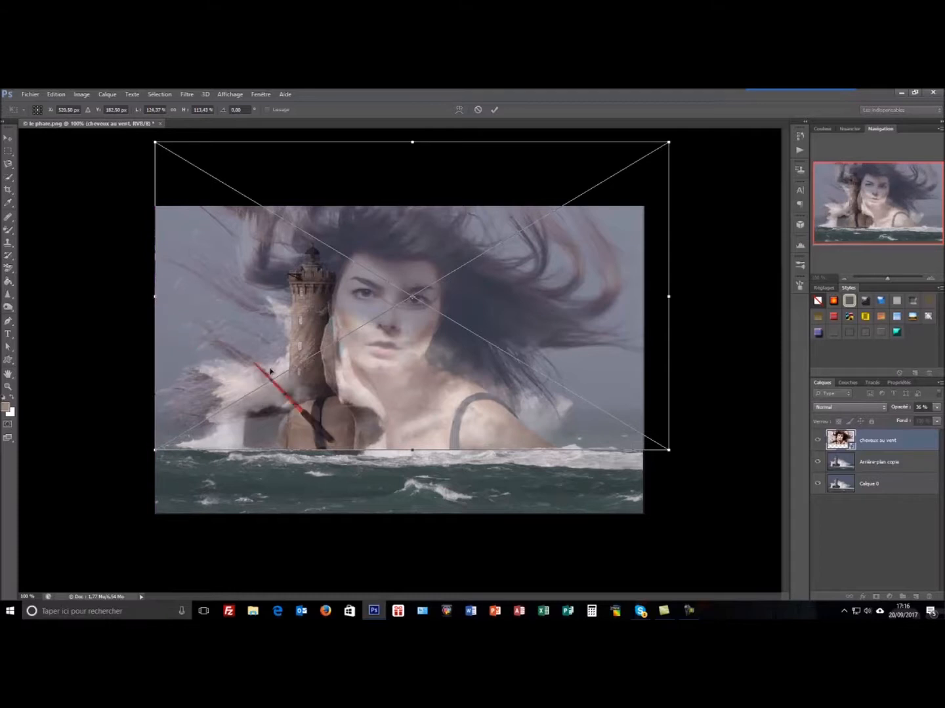
Widen the woman's portrait to about 151% and reposition it at the waterline to the right of the lighthouse.
drag(347, 392, 396, 393)
drag(202, 297, 152, 296)
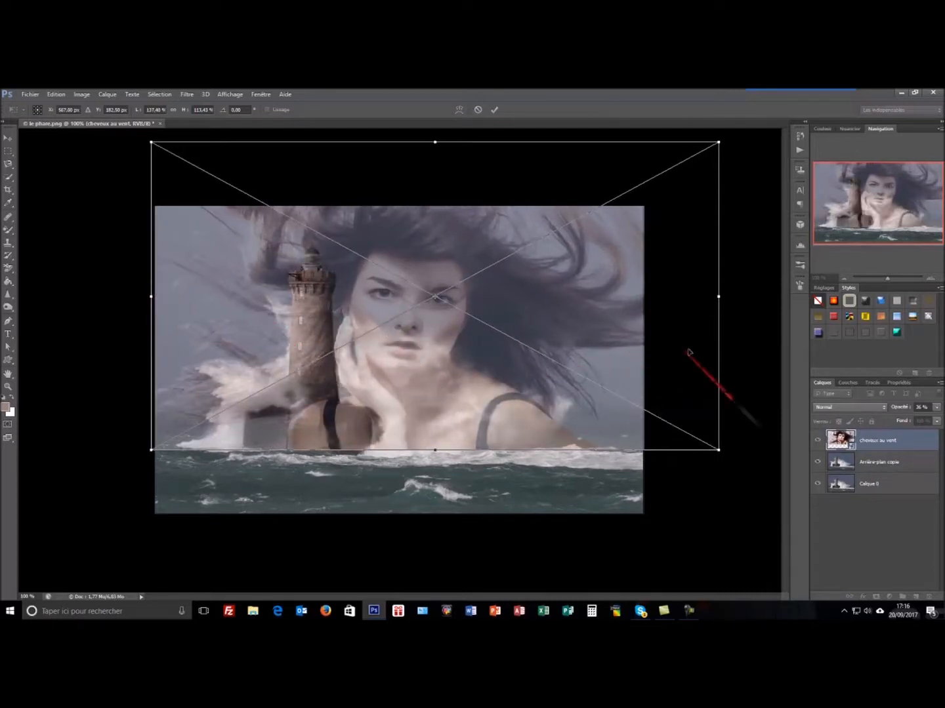
drag(719, 296, 777, 300)
mouse_move(346, 401)
mouse_down()
mouse_move(364, 402)
mouse_move(337, 404)
mouse_move(354, 397)
mouse_up()
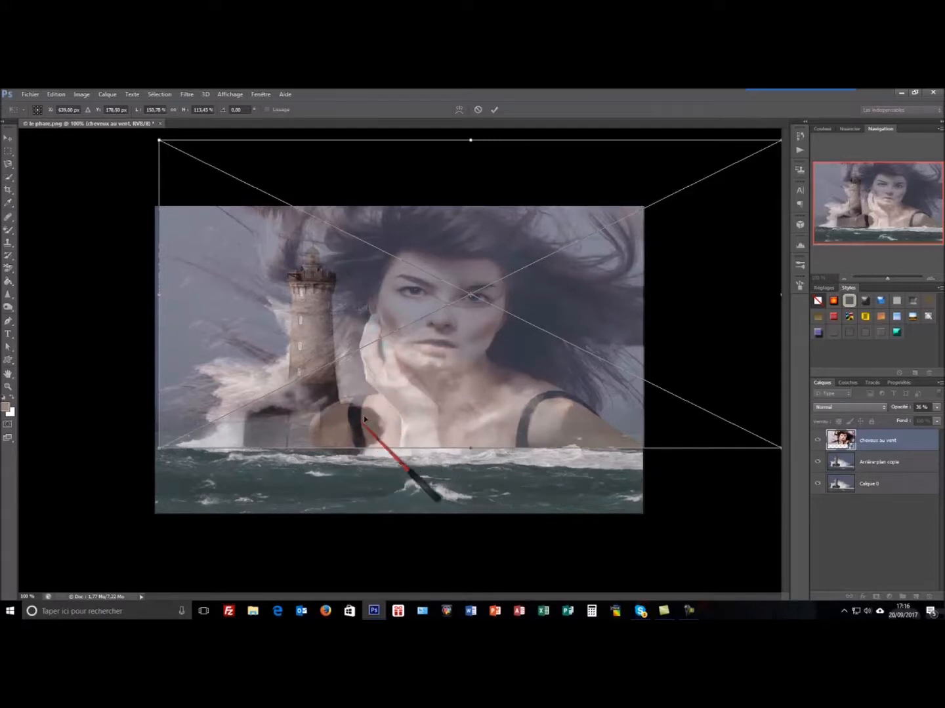
drag(390, 420, 391, 425)
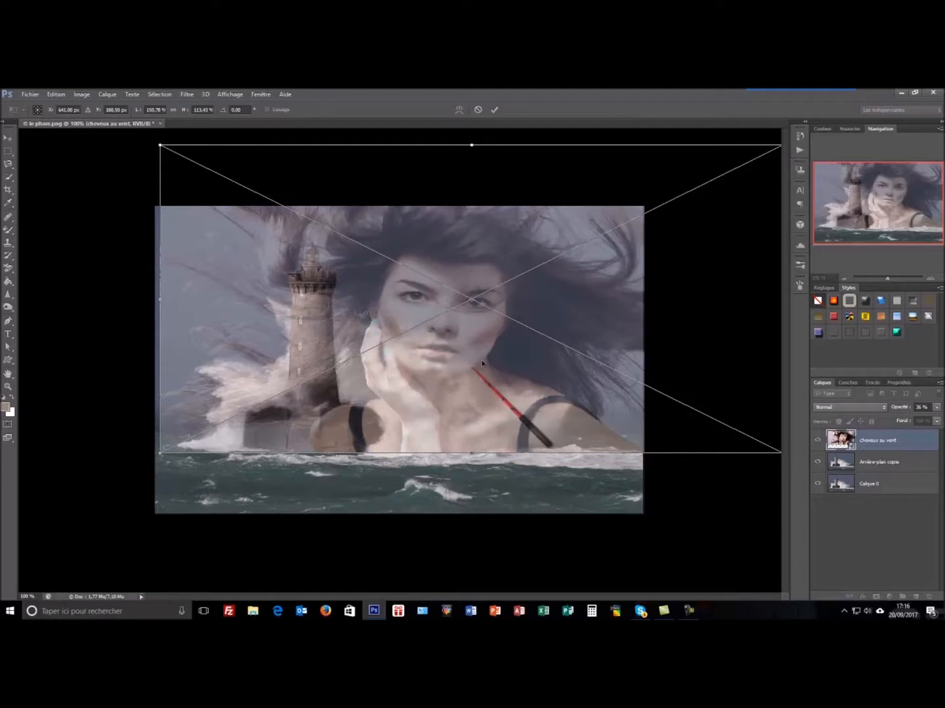
Narrow the woman's portrait to about 126% width and position it so her hand sits against the lighthouse, just above the sea.
drag(752, 343, 633, 306)
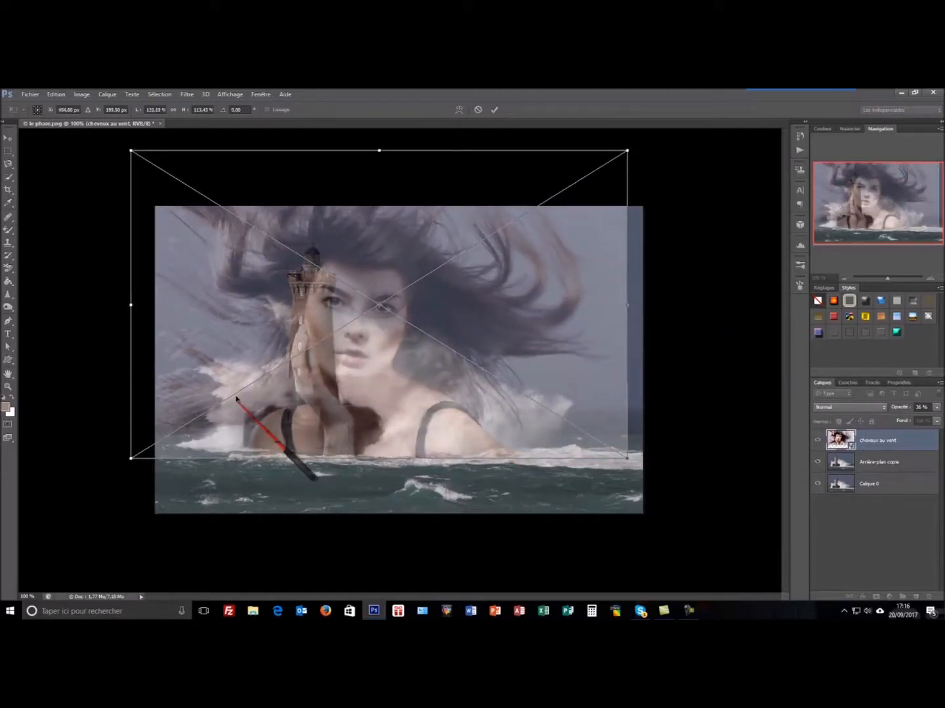
drag(362, 359, 409, 349)
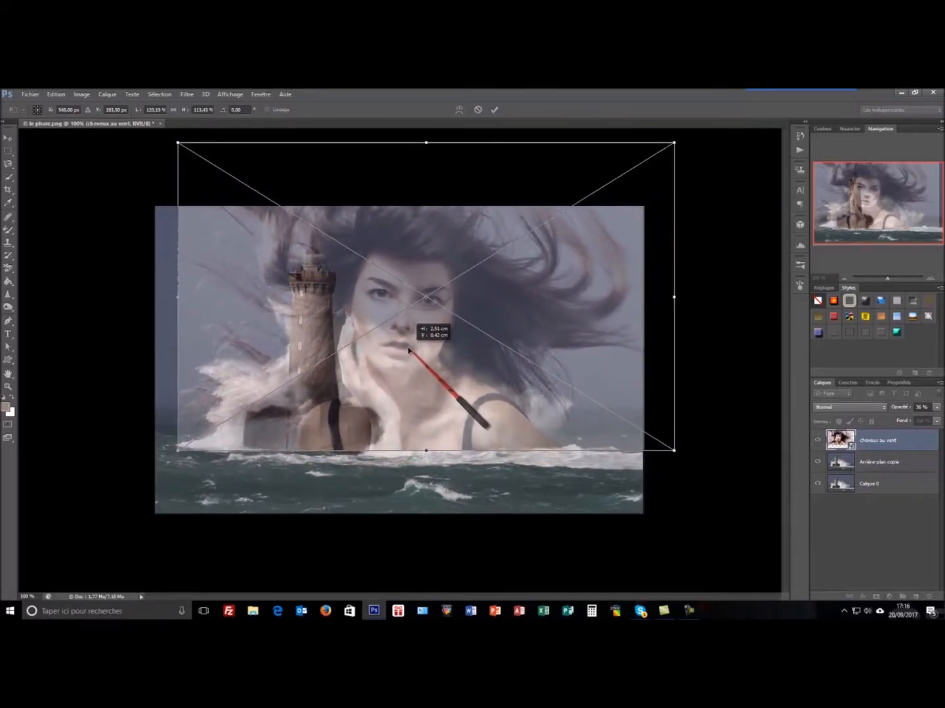
drag(178, 298, 153, 299)
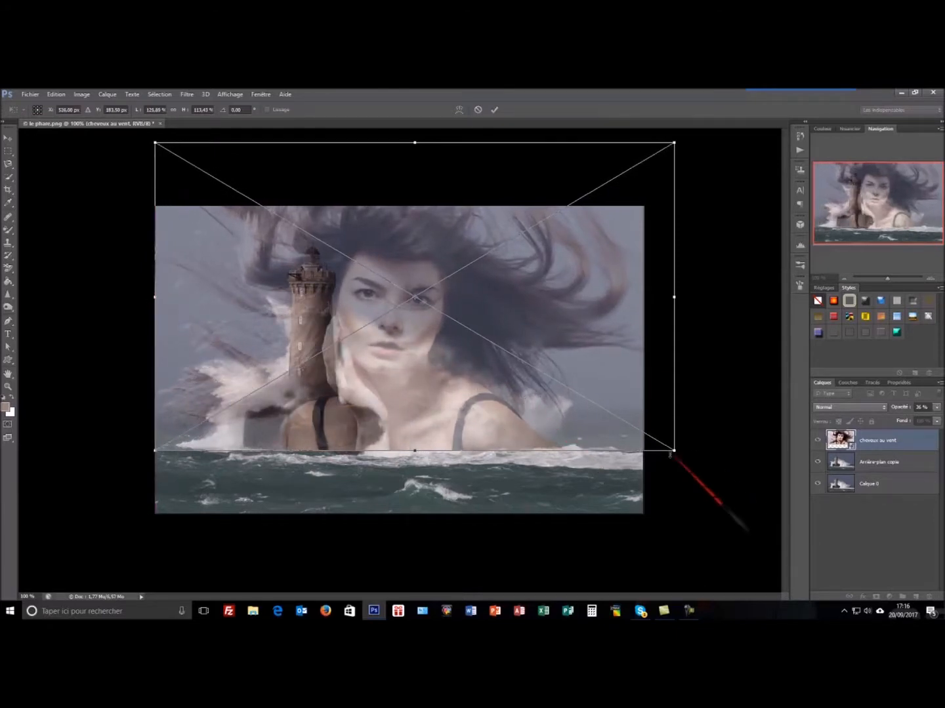
drag(401, 425, 428, 392)
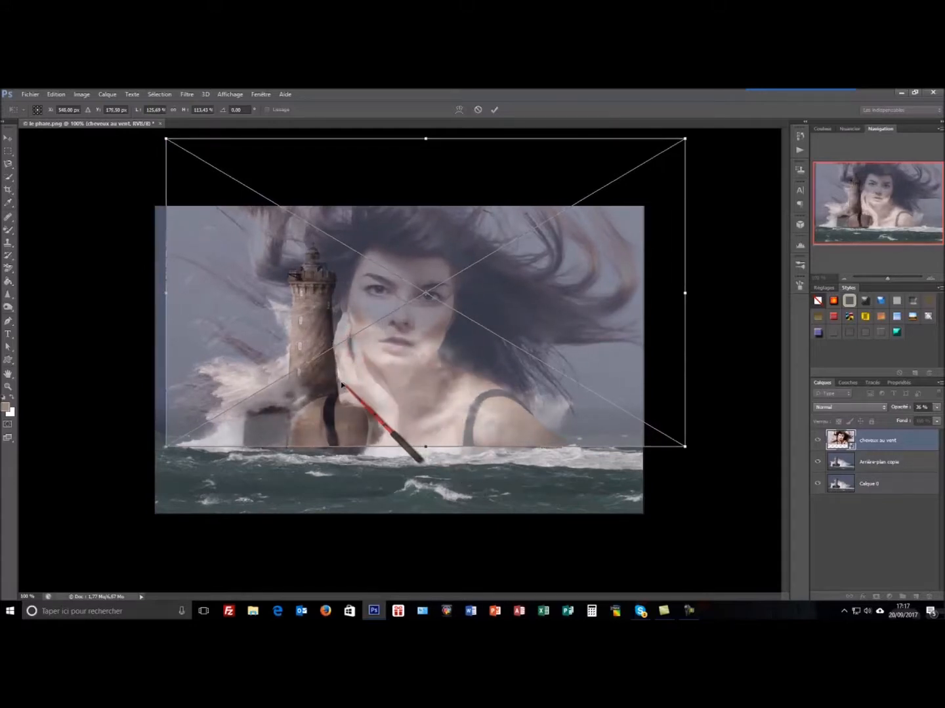
drag(362, 362, 363, 361)
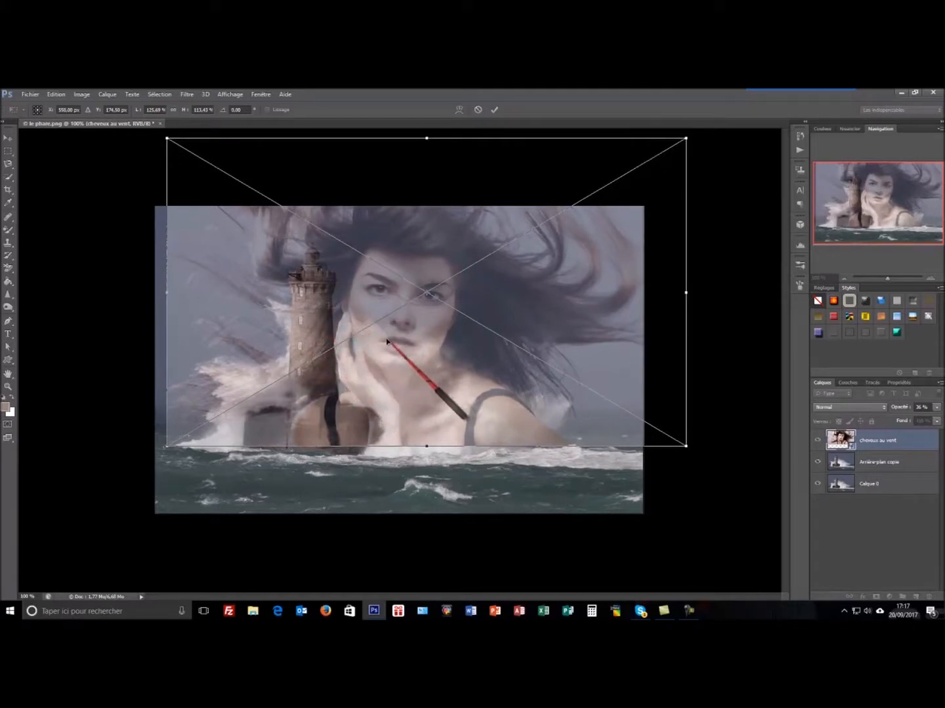
drag(383, 346, 384, 342)
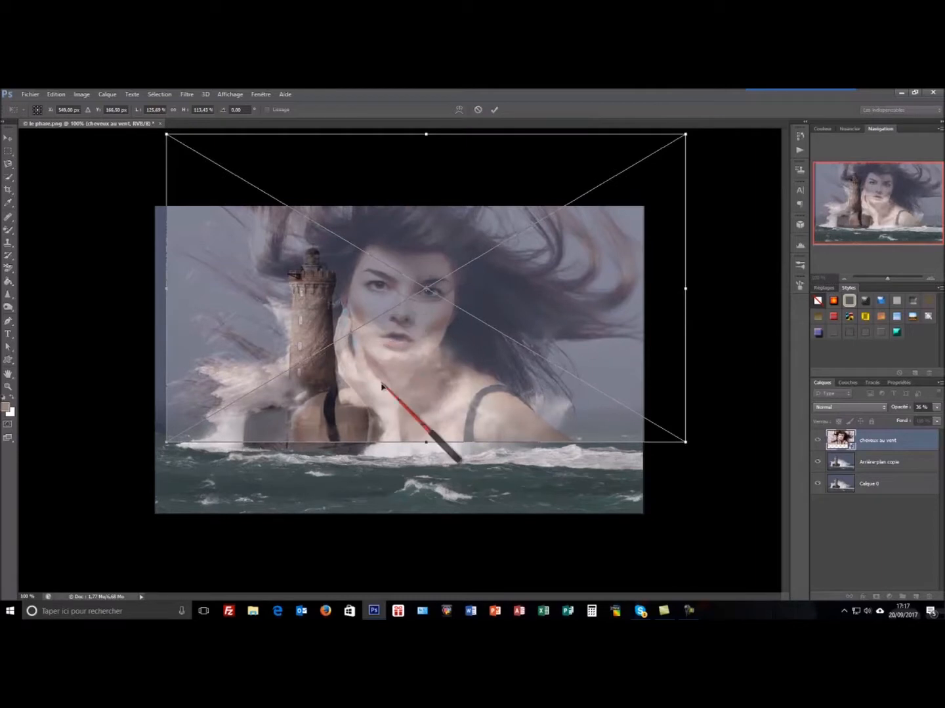
Stretch the woman's portrait to about 118% height and 124% width, placing it at the waterline with her hand beside the lighthouse.
drag(427, 443, 426, 455)
drag(166, 295, 154, 298)
drag(391, 356, 401, 358)
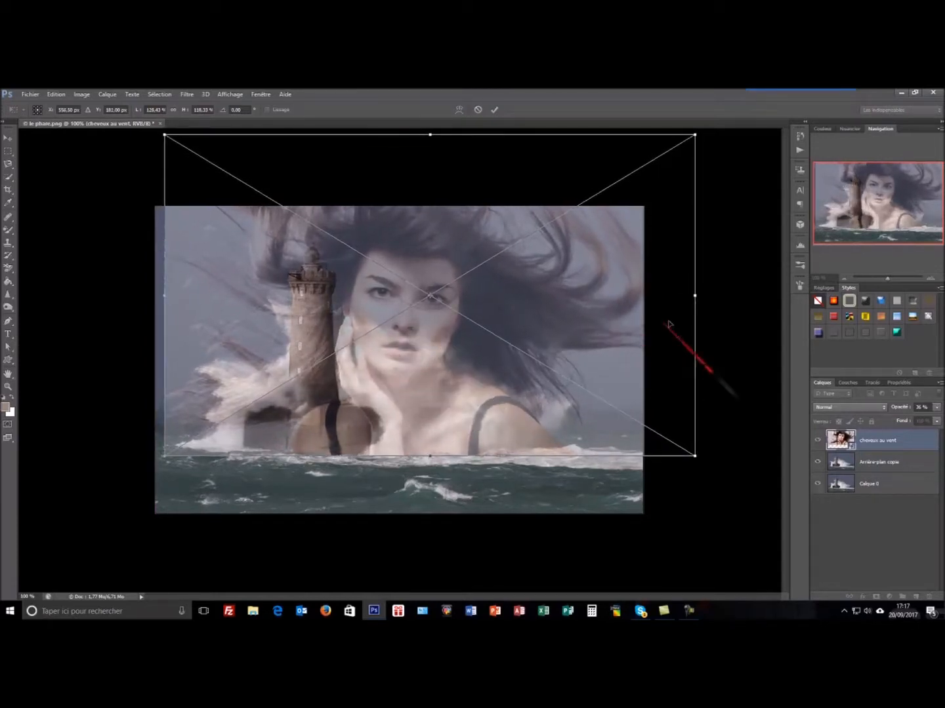
drag(694, 295, 672, 299)
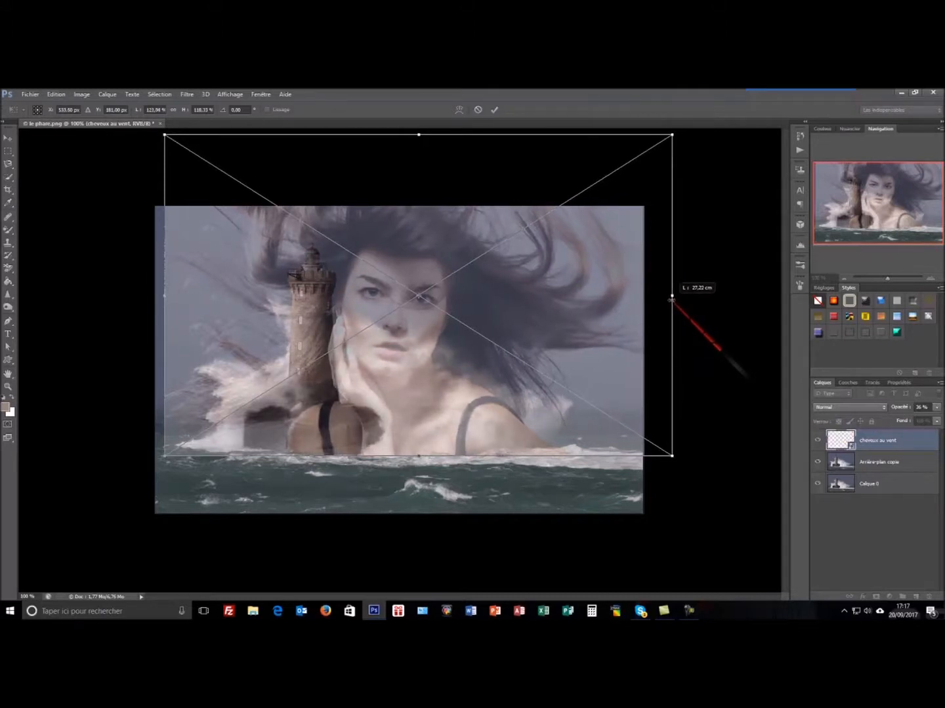
drag(319, 366, 328, 366)
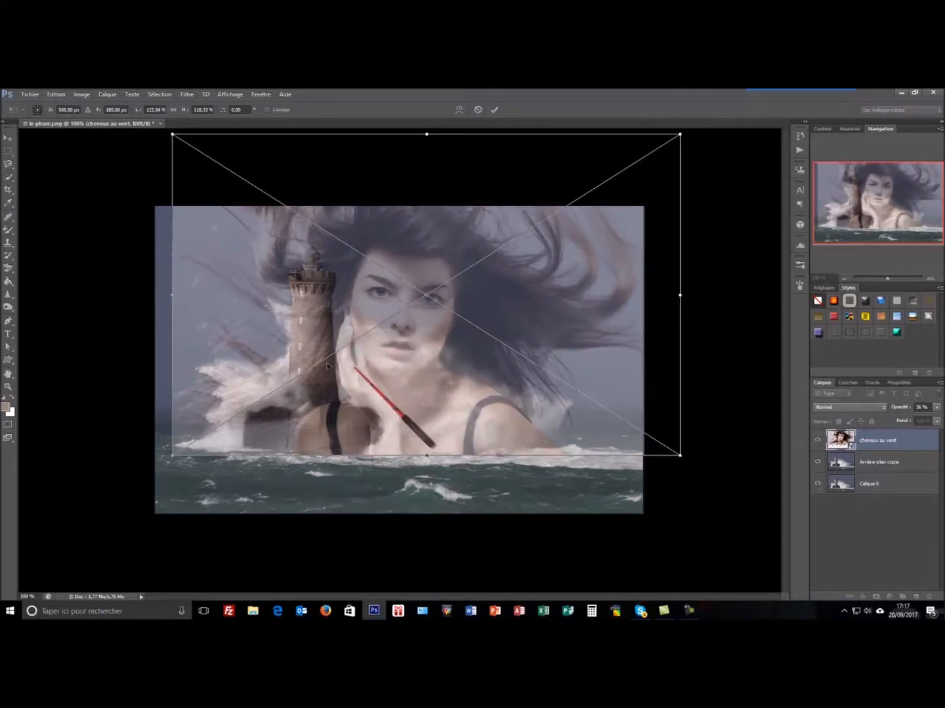
Widen the woman's portrait to about 133%, shift it right and slightly up against the lighthouse, and apply the transformation.
drag(170, 295, 131, 296)
drag(299, 359, 338, 349)
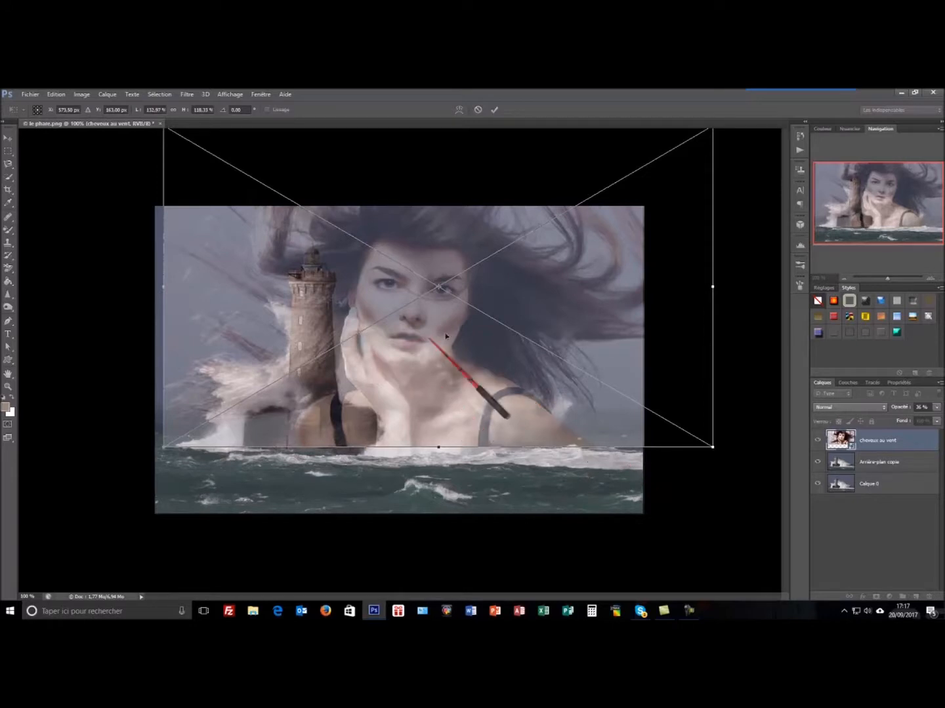
click(495, 111)
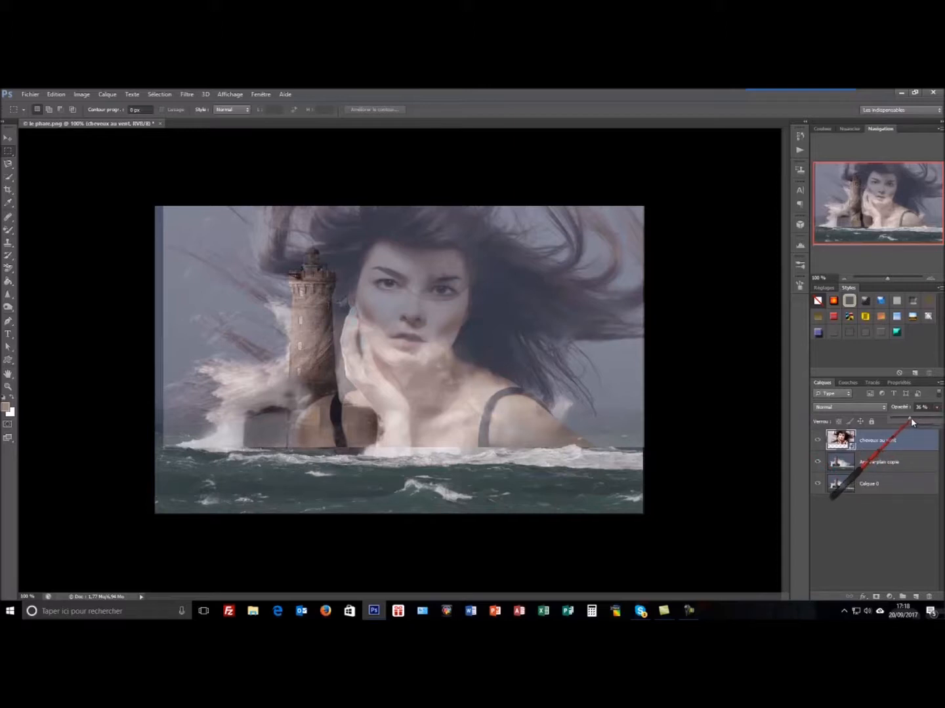
Lower the "cheveux au vent" layer's opacity to 22% and nudge the portrait slightly down onto the foam line.
mouse_move(904, 425)
mouse_down()
mouse_move(890, 423)
mouse_move(903, 426)
mouse_up()
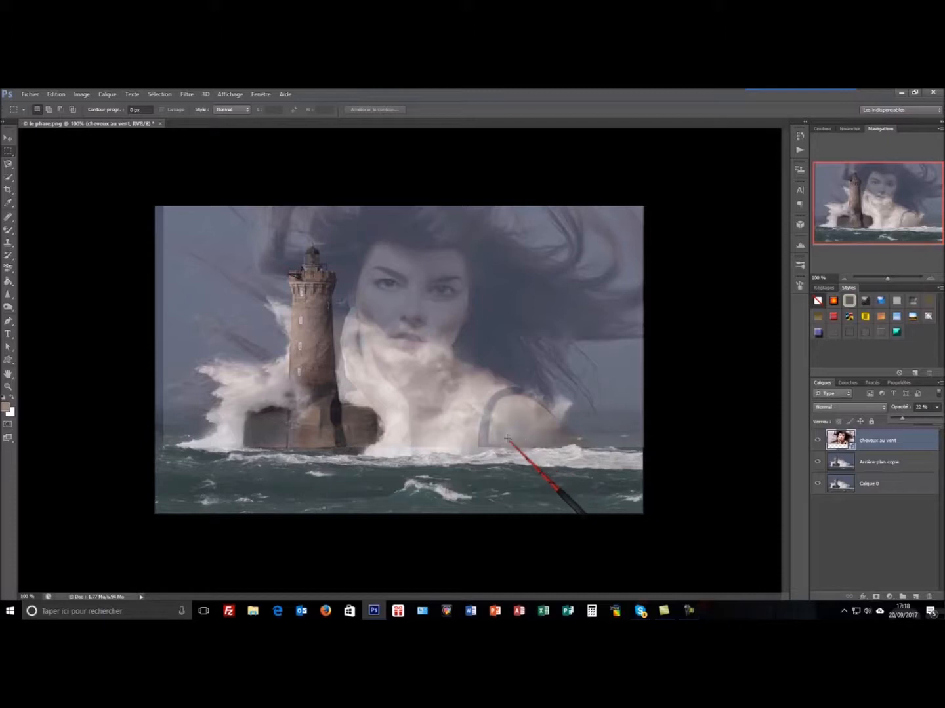
mouse_move(500, 434)
mouse_down()
mouse_move(498, 427)
mouse_move(499, 444)
mouse_up()
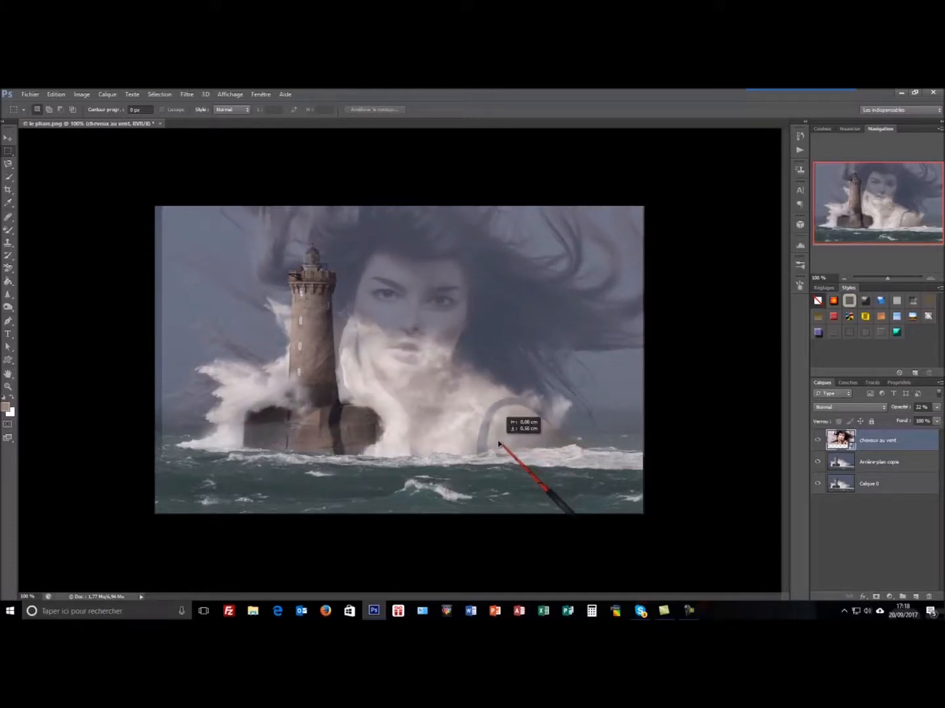
drag(501, 443, 502, 440)
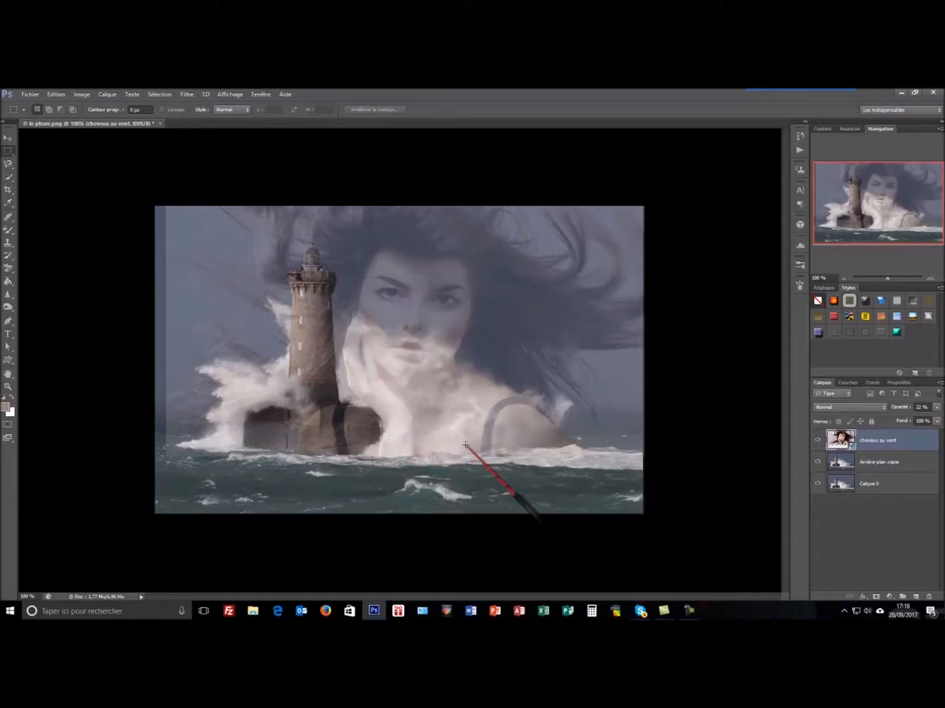
Merge all visible layers into a single layer and duplicate that merged layer.
click(7, 244)
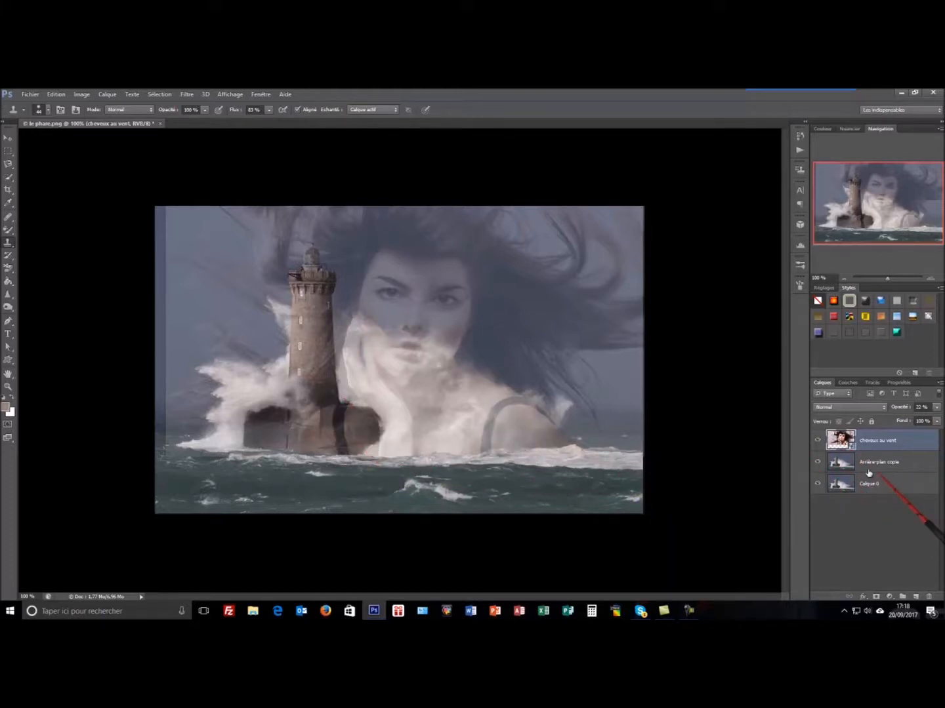
right_click(897, 492)
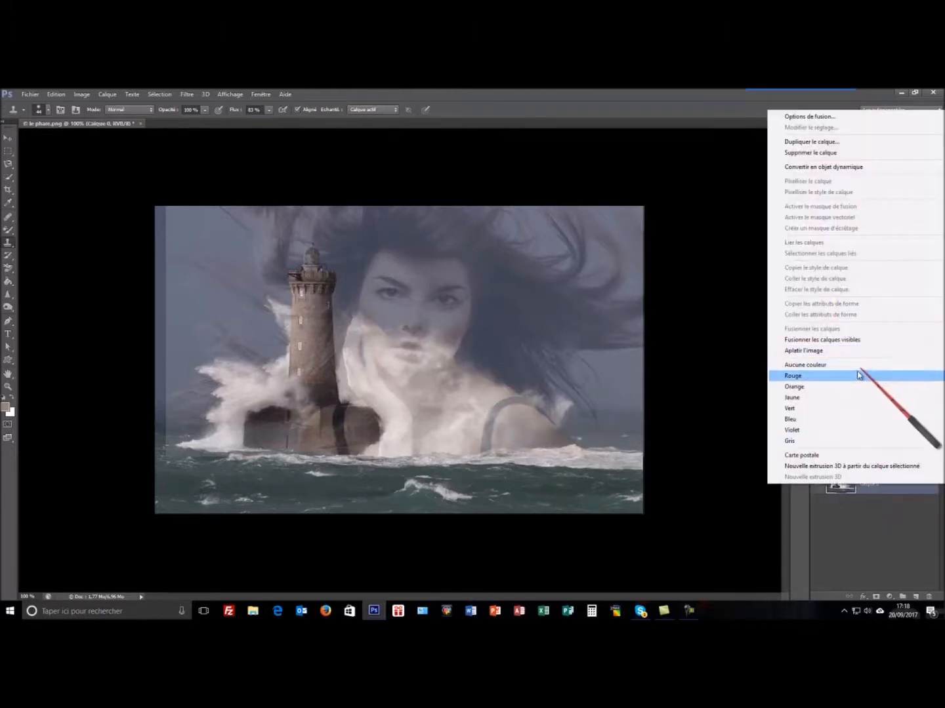
click(853, 340)
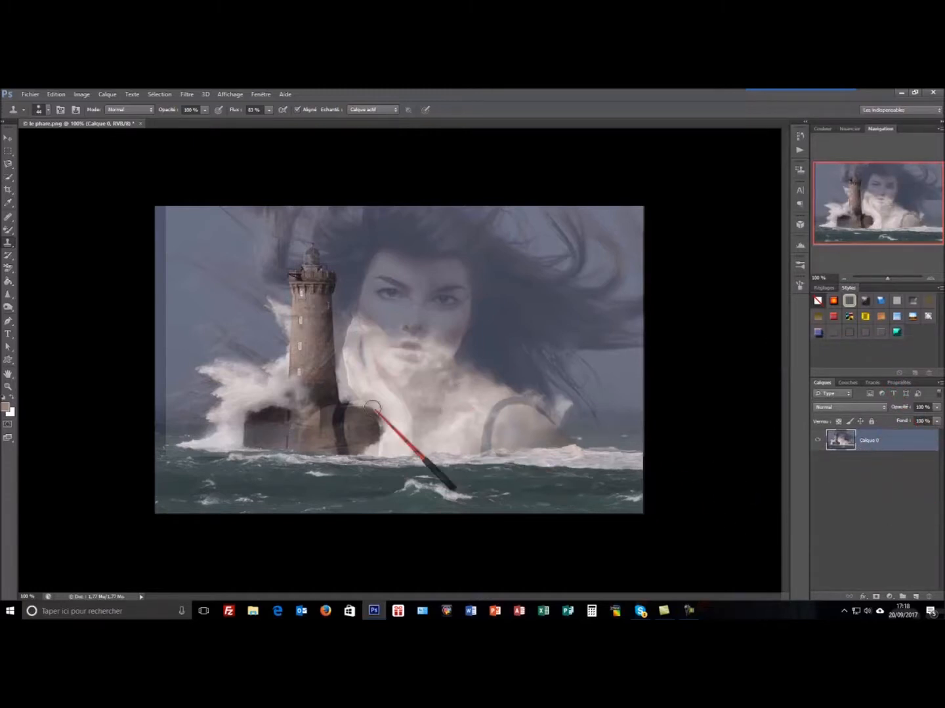
drag(908, 444, 915, 598)
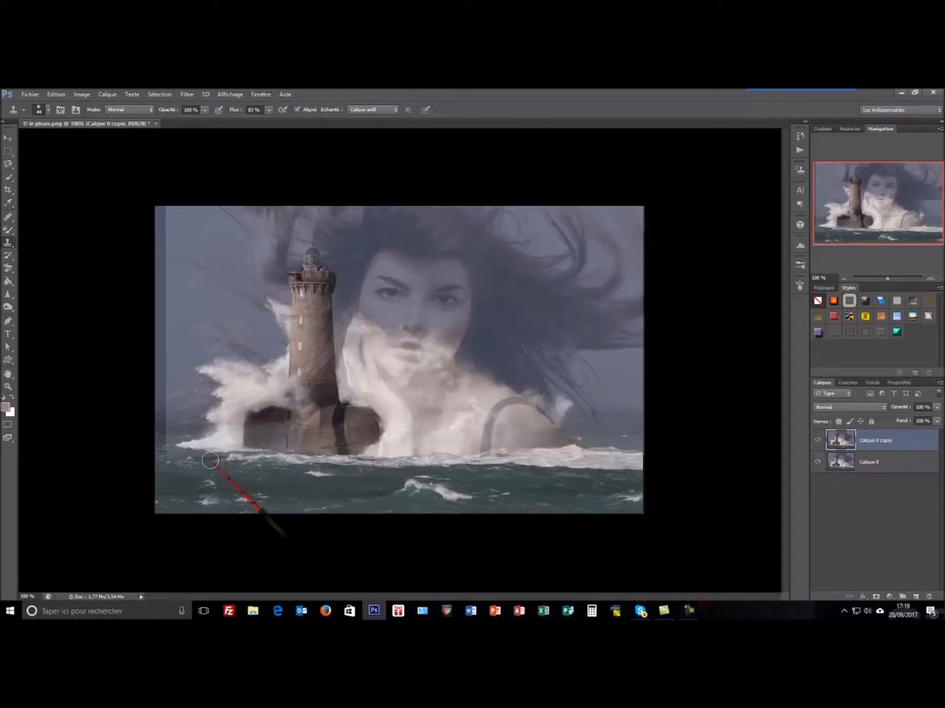
Crop the narrow strip off the image's left edge where the portrait does not cover the seascape.
click(9, 190)
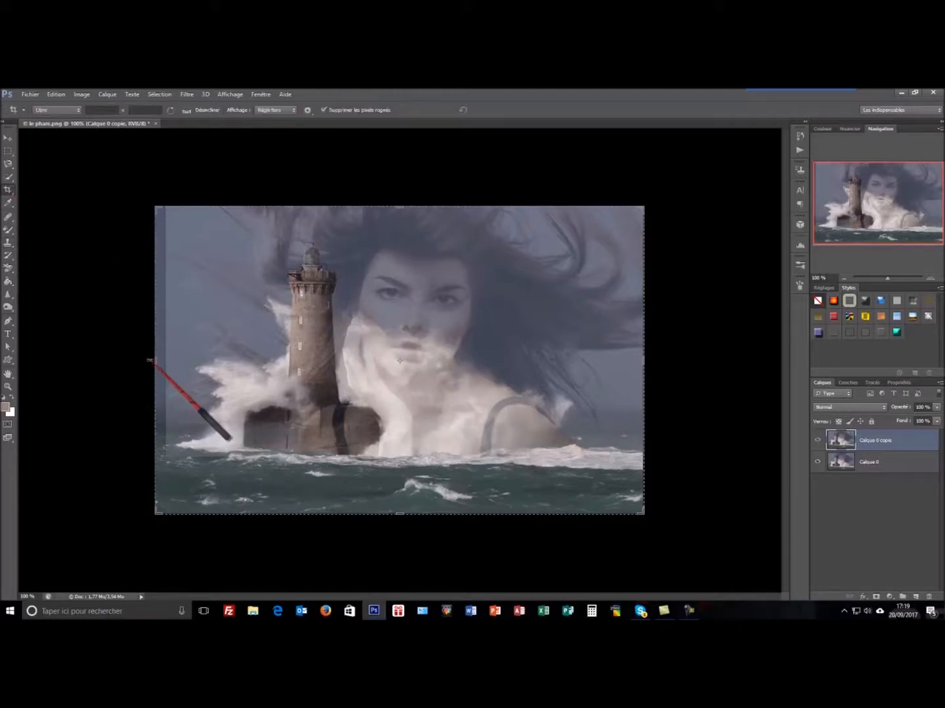
drag(151, 360, 162, 362)
key(Return)
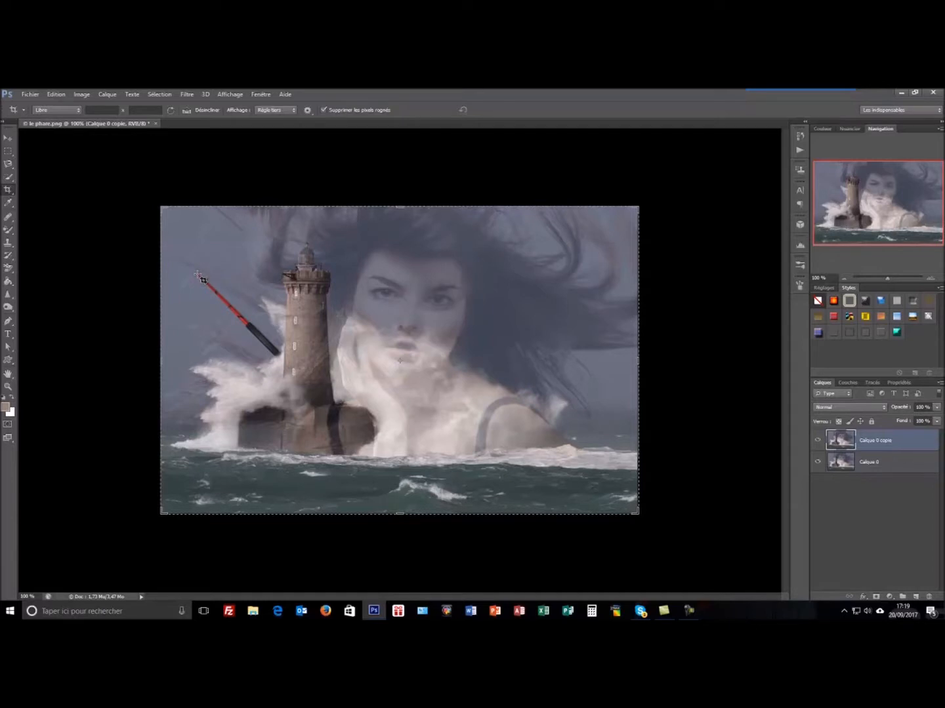
click(376, 340)
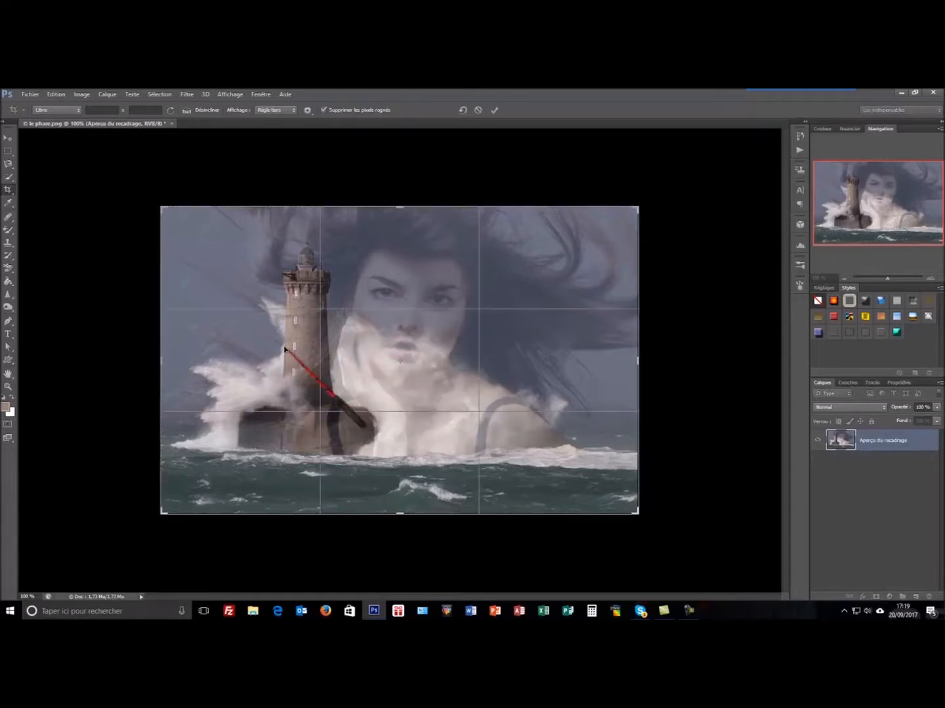
key(Return)
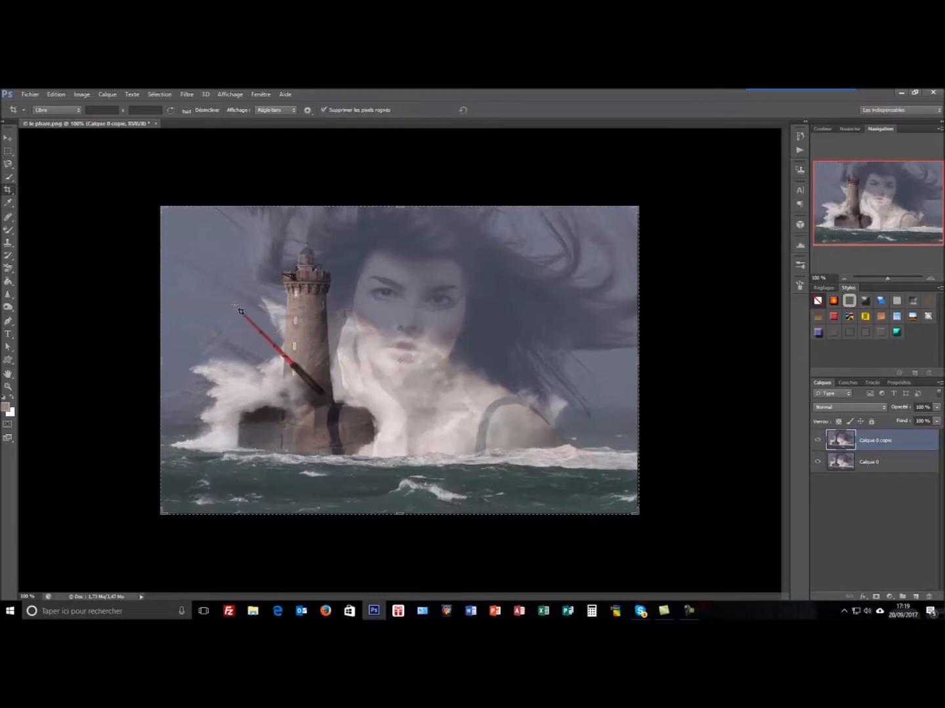
Use the Clone Stamp to cover the woman's strap on the lighthouse base with stone sampled from the tower.
click(9, 138)
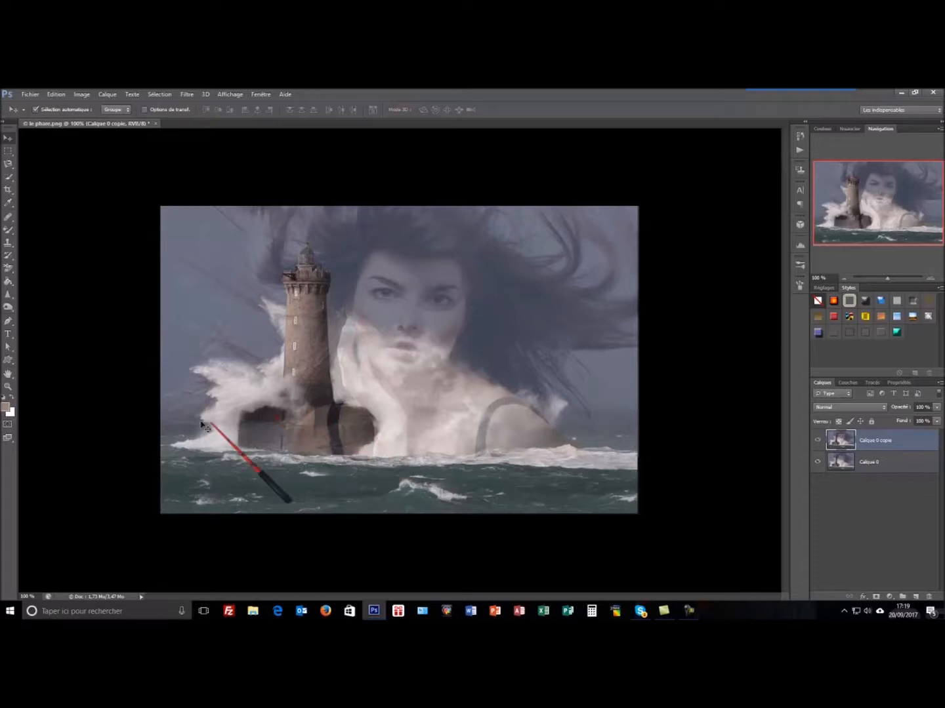
click(9, 243)
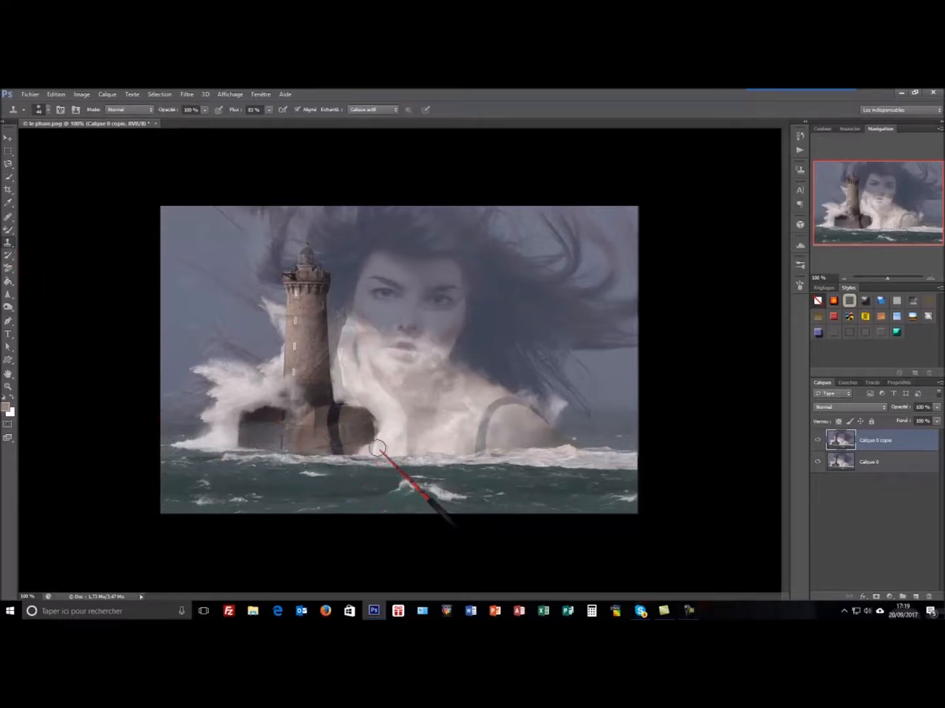
alt+click(302, 328)
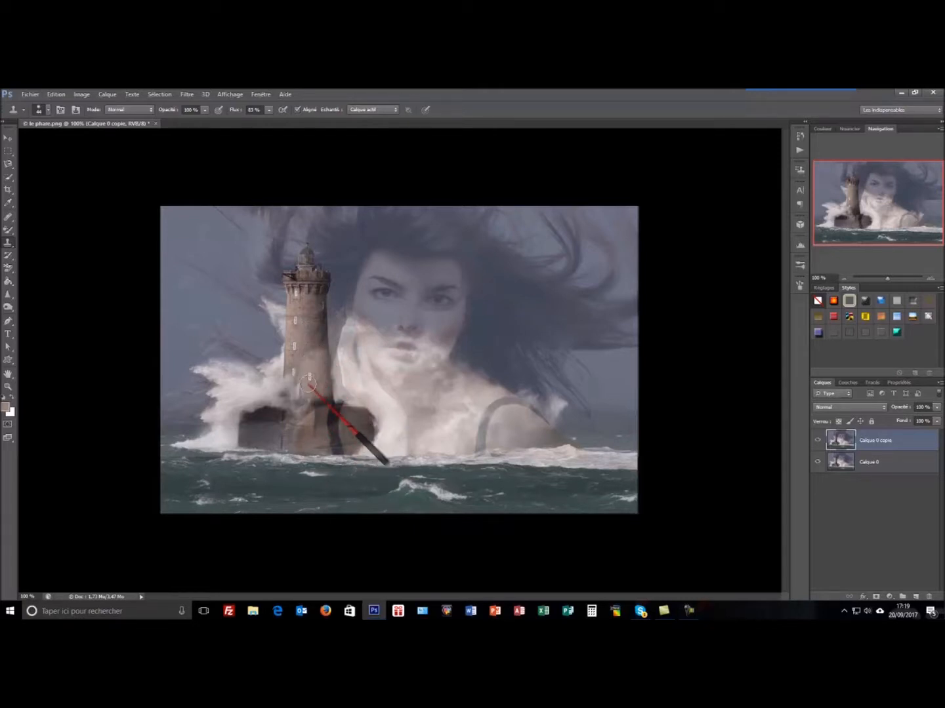
mouse_move(307, 418)
mouse_down()
mouse_move(328, 419)
mouse_move(300, 431)
mouse_move(296, 445)
mouse_move(344, 440)
mouse_up()
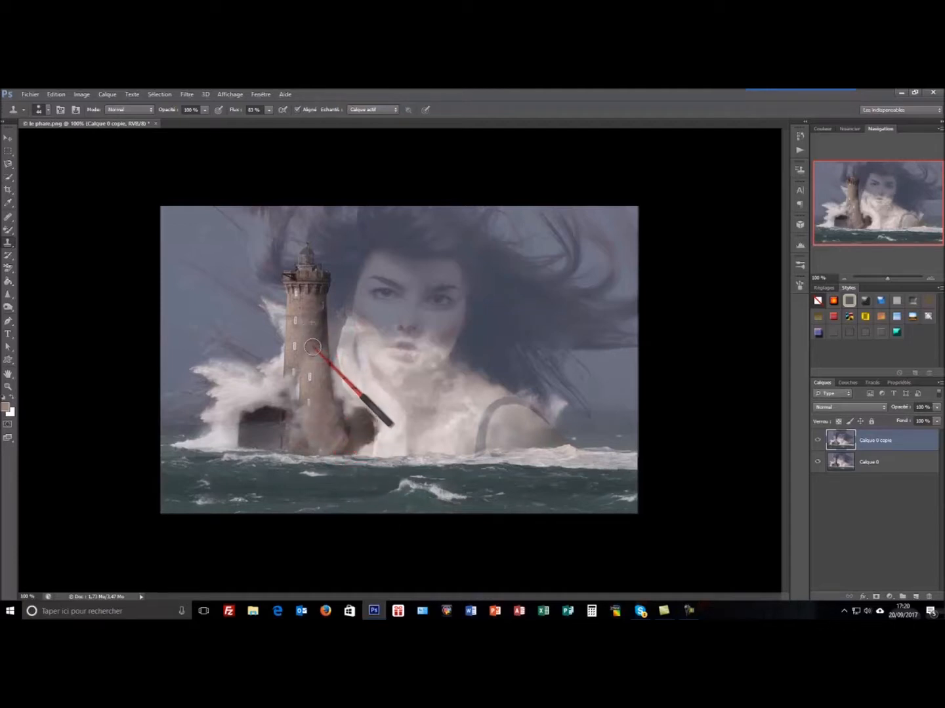
drag(311, 371, 311, 389)
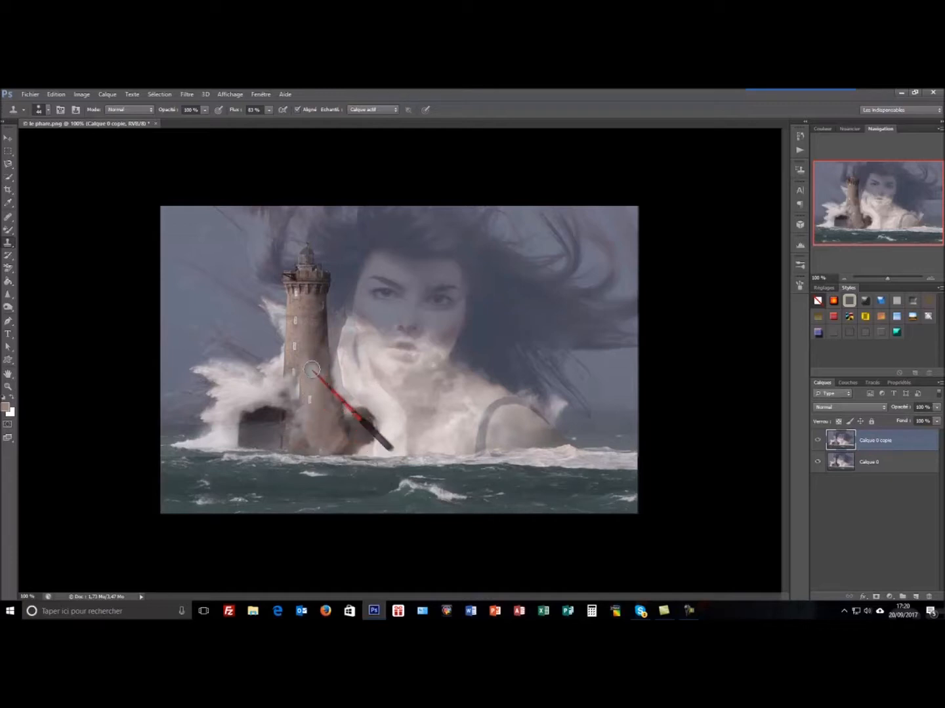
click(314, 376)
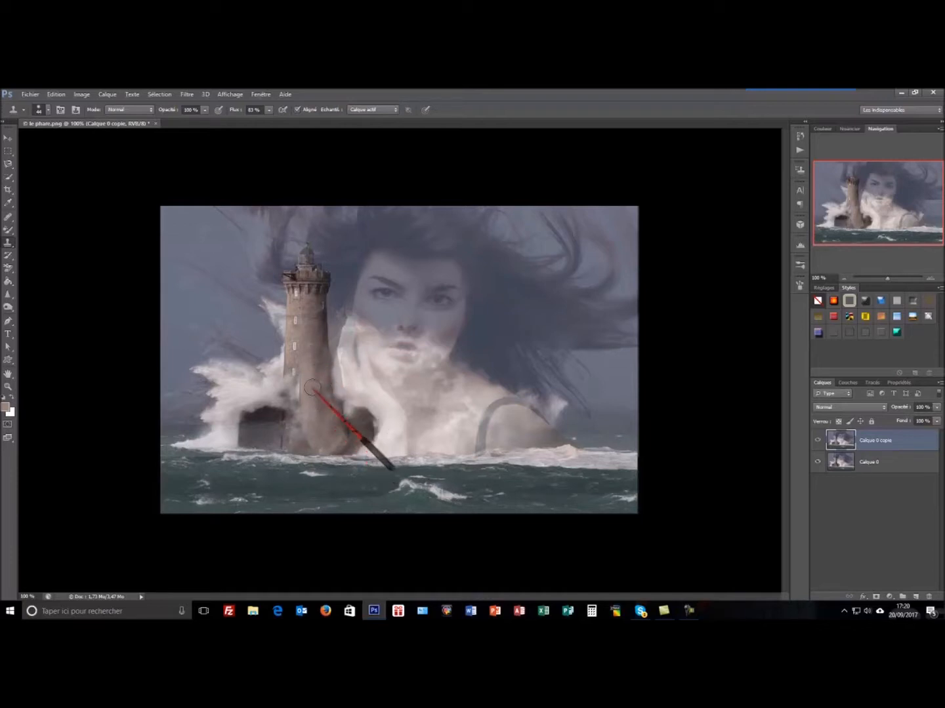
drag(310, 366, 323, 354)
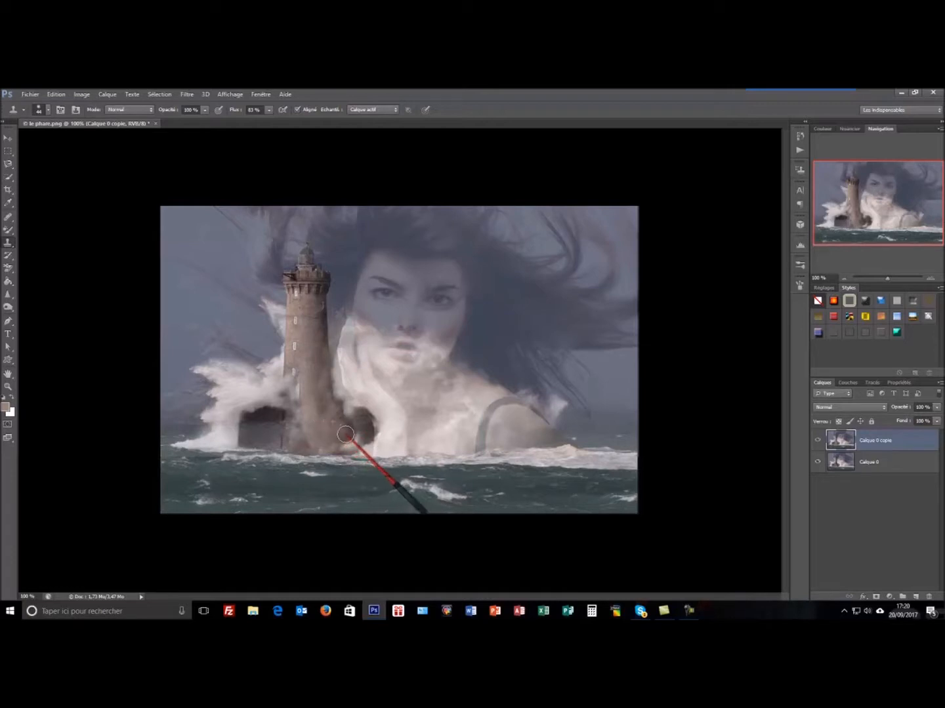
mouse_move(363, 432)
mouse_down()
mouse_move(363, 448)
mouse_move(359, 420)
mouse_move(358, 449)
mouse_move(342, 435)
mouse_move(358, 428)
mouse_move(362, 448)
mouse_up()
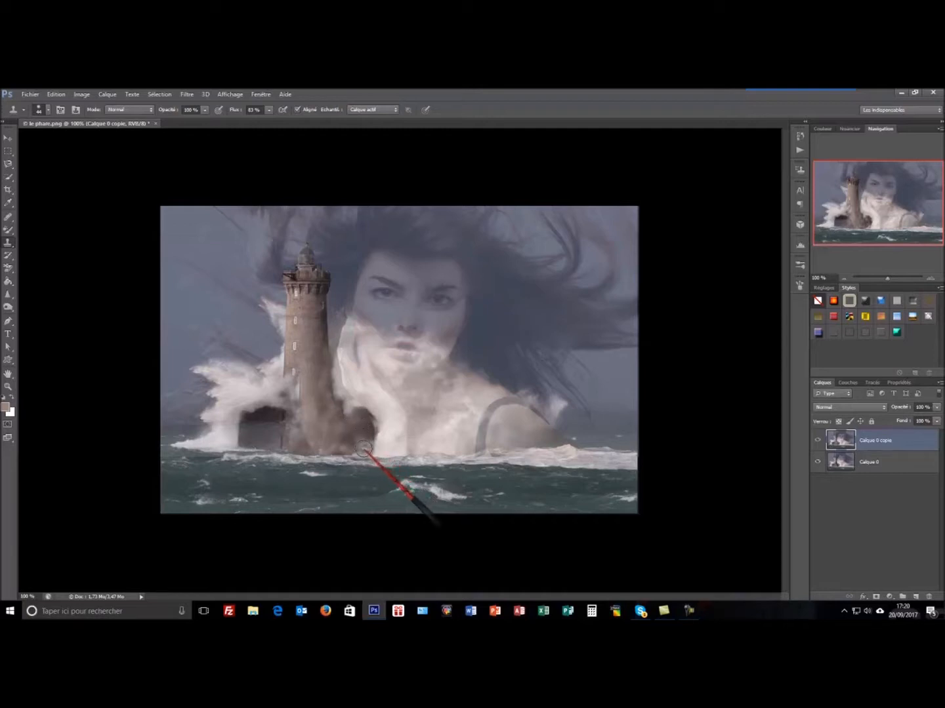
Clone light skin and foam texture over the dark strap and grey area of the woman's right-hand shoulder.
click(11, 244)
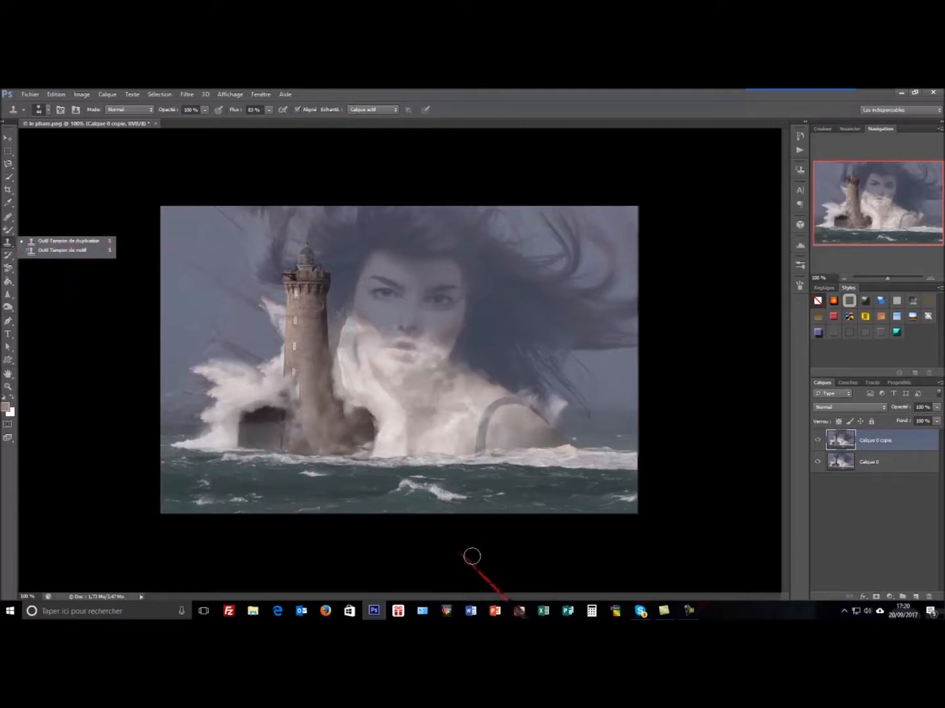
click(109, 451)
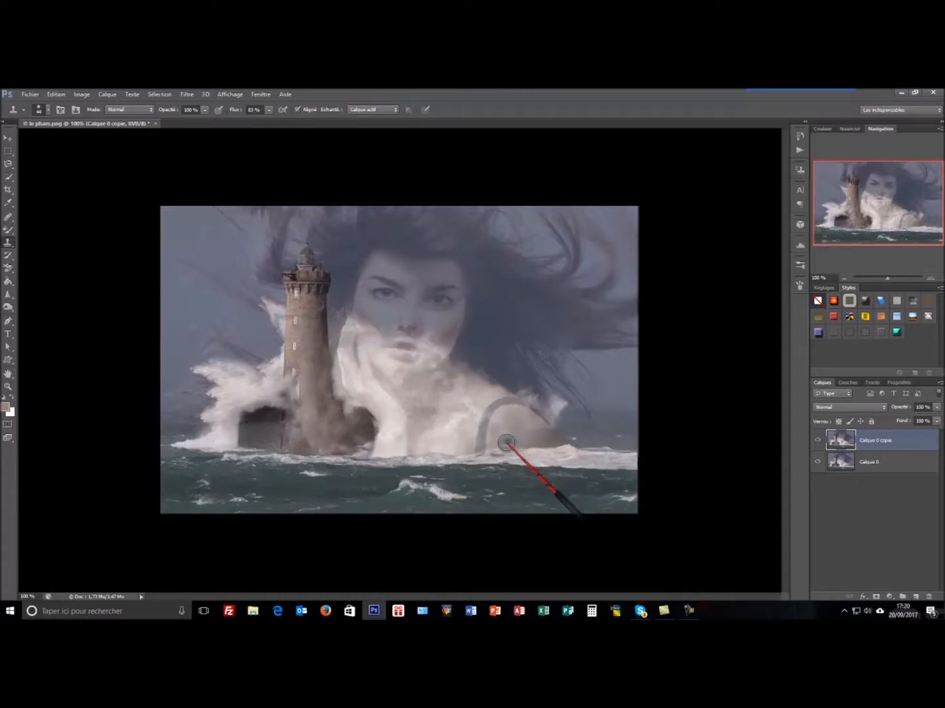
drag(492, 403, 481, 437)
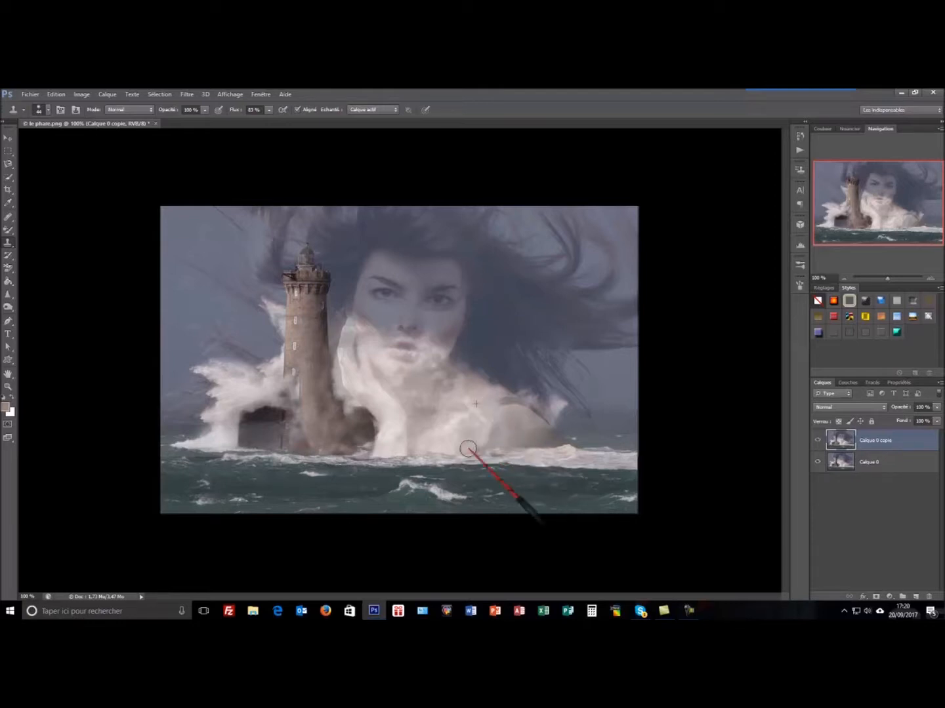
alt+click(484, 385)
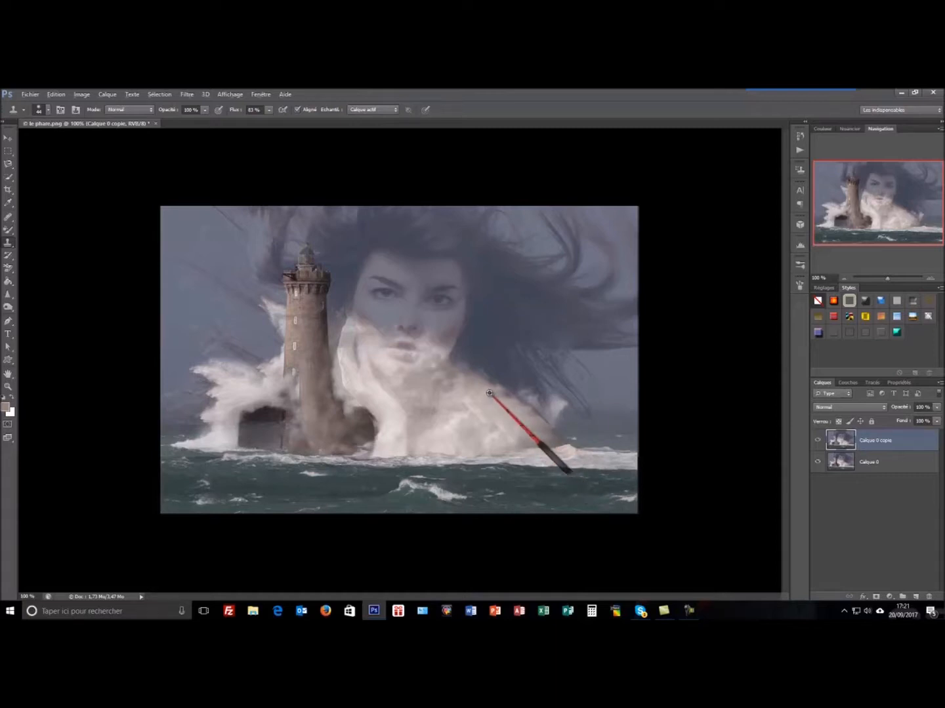
mouse_move(505, 424)
mouse_down()
mouse_move(515, 439)
mouse_move(540, 440)
mouse_up()
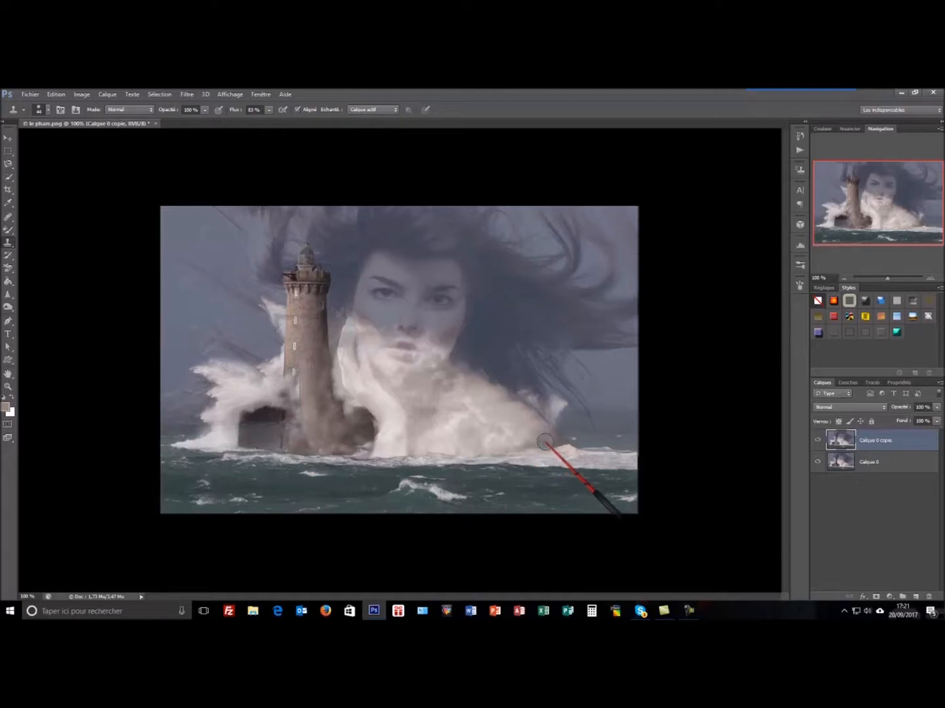
Retouch the woman's chest with cloned texture and rebuild the lighthouse base as an even dark stone block using the Clone Stamp.
alt+click(479, 404)
mouse_move(480, 412)
mouse_down()
mouse_move(495, 439)
mouse_move(482, 433)
mouse_move(476, 405)
mouse_move(470, 419)
mouse_move(492, 434)
mouse_move(481, 440)
mouse_move(443, 447)
mouse_move(468, 437)
mouse_move(416, 426)
mouse_up()
alt+click(491, 407)
alt+click(476, 406)
alt+click(481, 440)
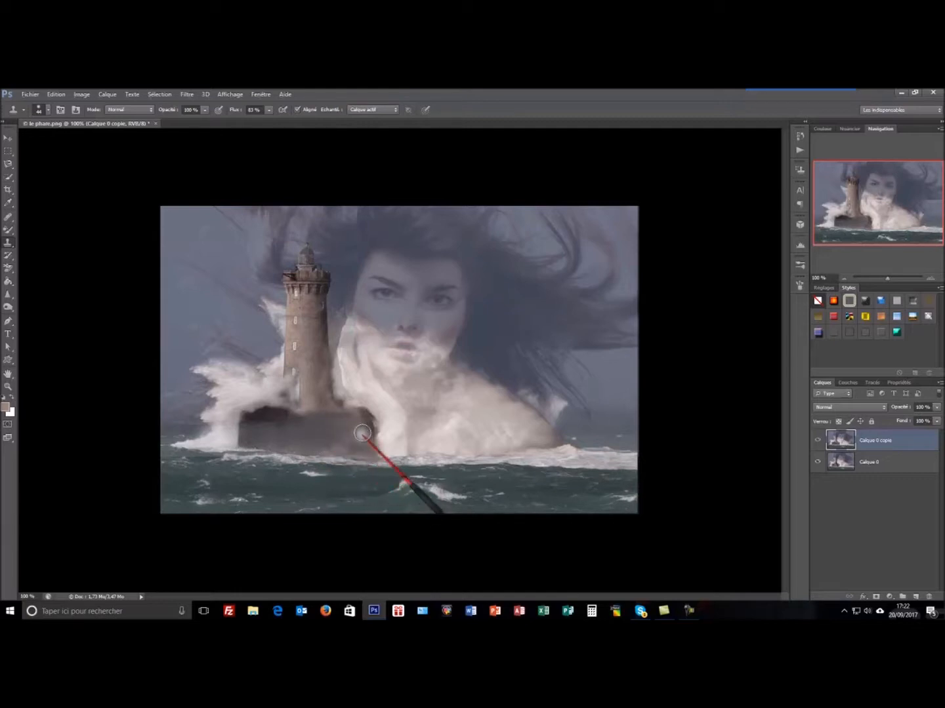
drag(372, 428, 372, 445)
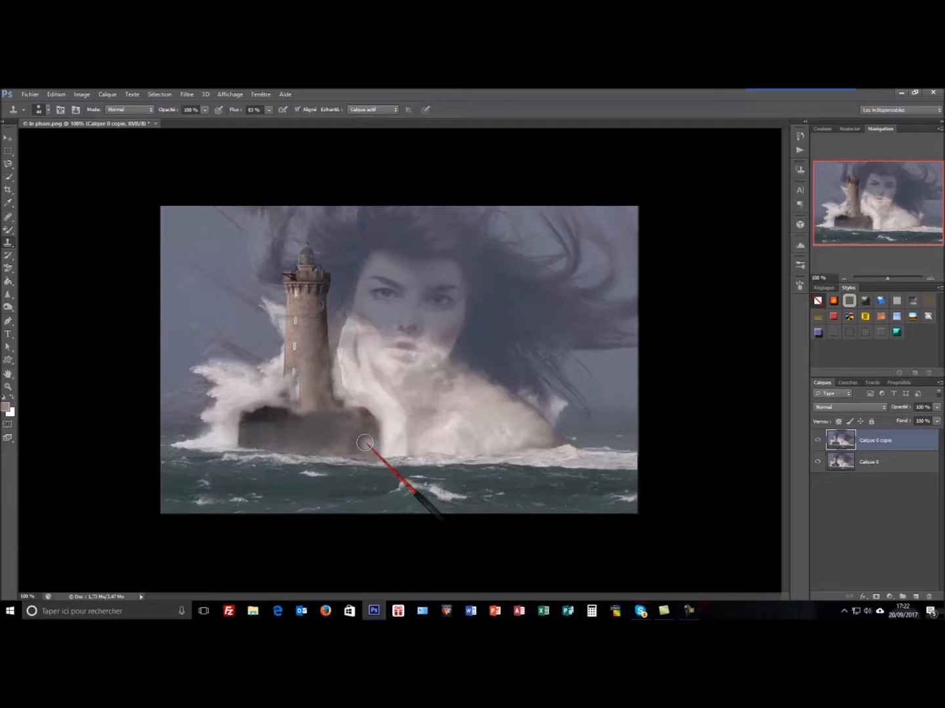
alt+click(306, 414)
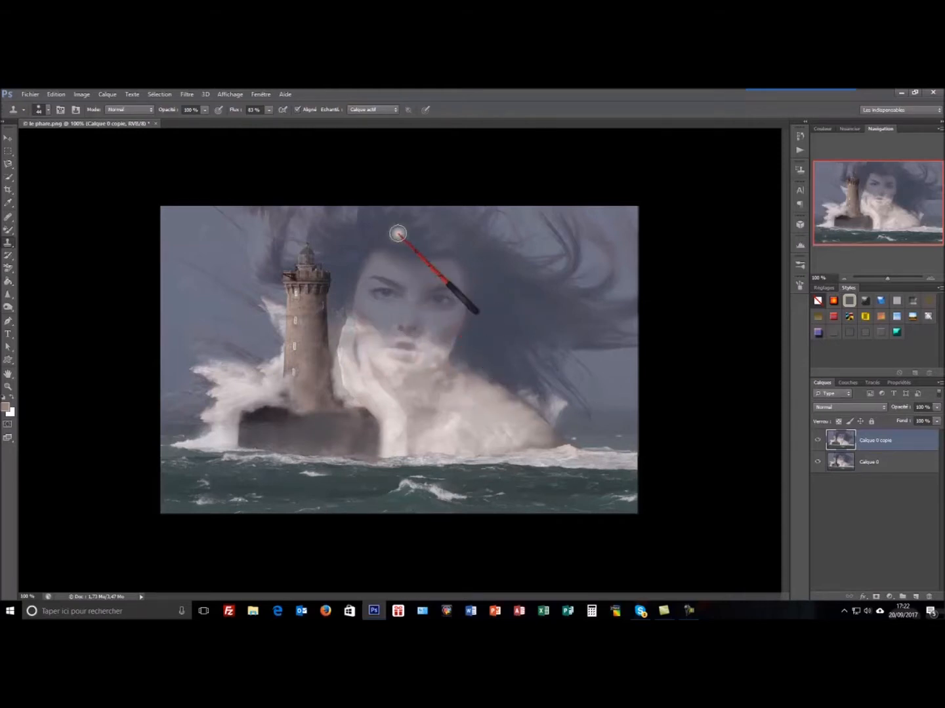
Apply the Contour postérisé artistic filter to the layer copy with Épaisseur 4 and Intensité 1.
click(187, 95)
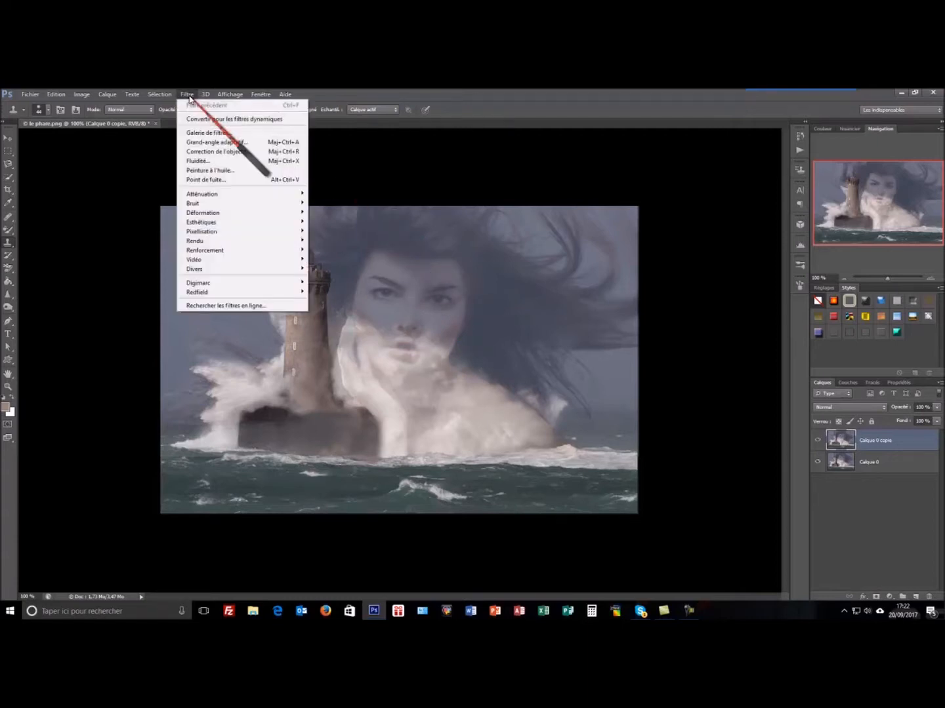
click(227, 134)
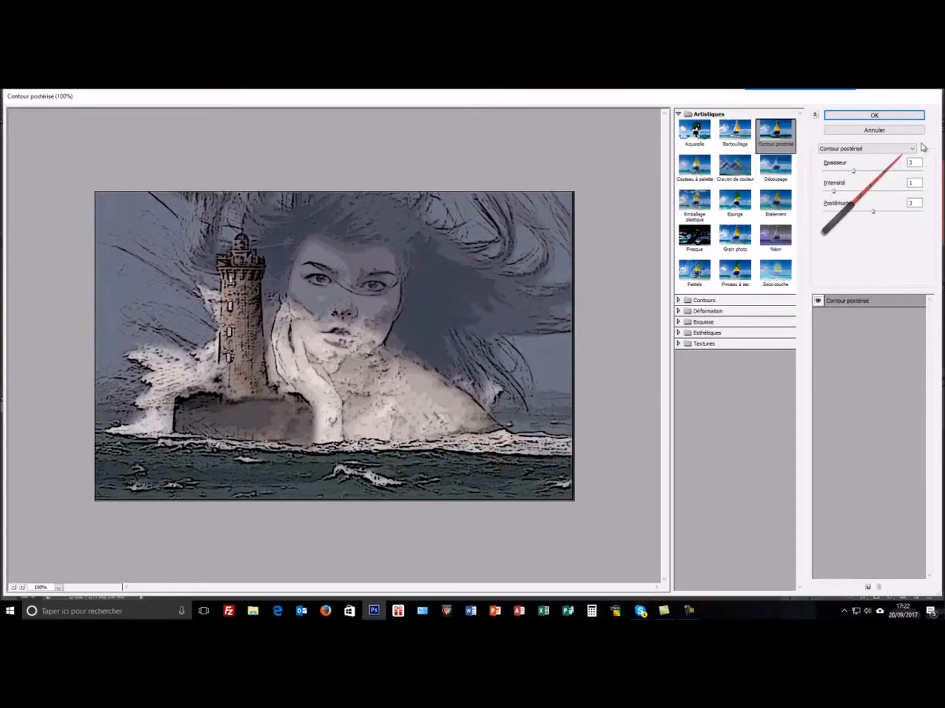
mouse_move(852, 172)
mouse_down()
mouse_move(865, 177)
mouse_move(828, 173)
mouse_move(862, 173)
mouse_move(829, 189)
mouse_move(862, 189)
mouse_move(839, 187)
mouse_up()
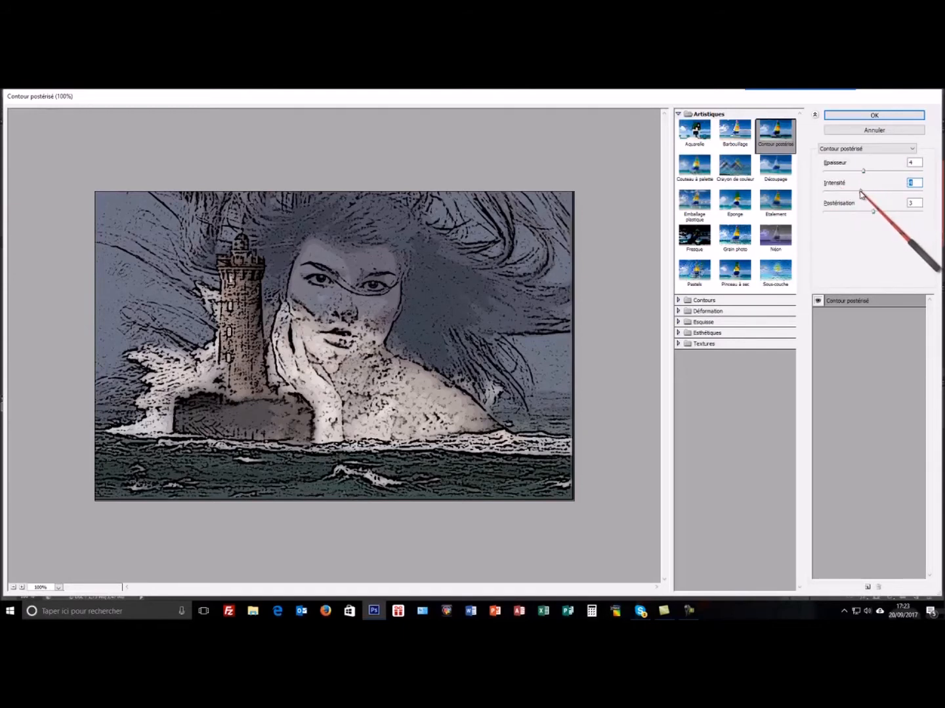
drag(851, 193, 831, 189)
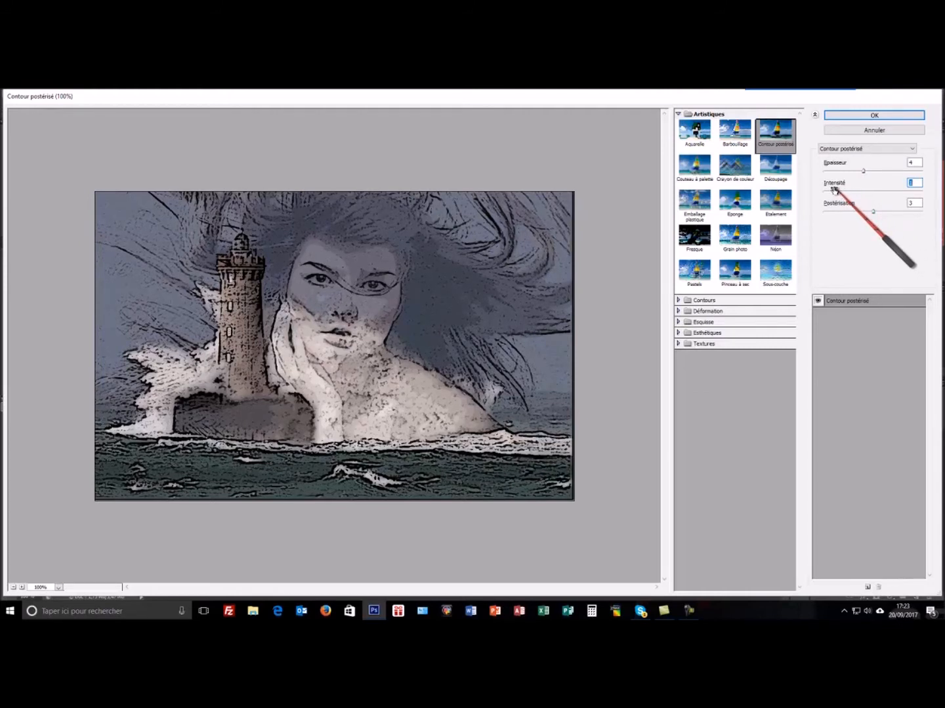
drag(864, 172, 872, 211)
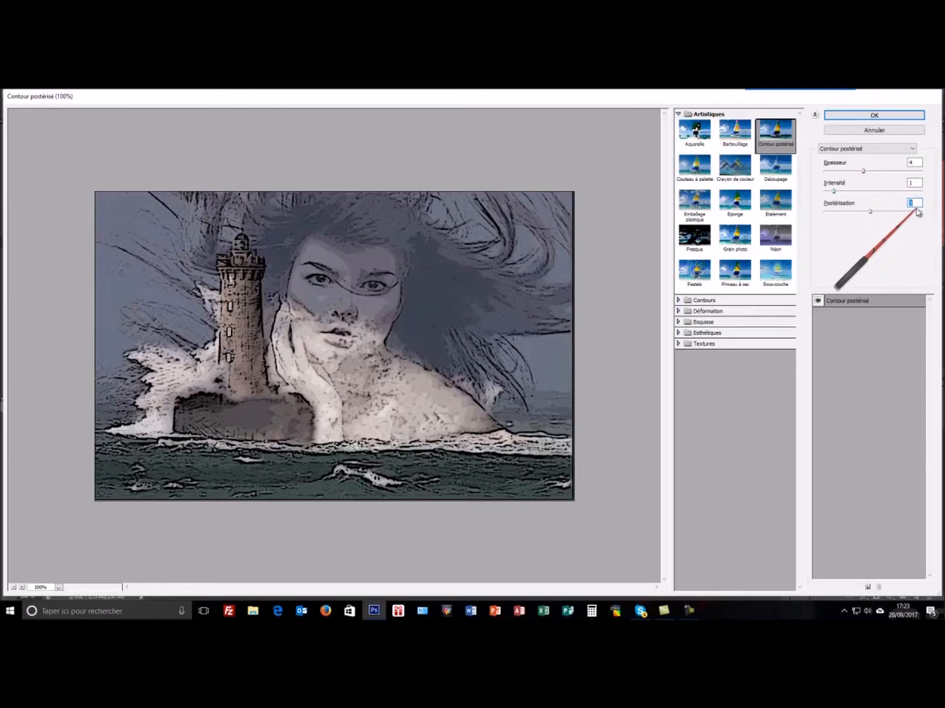
click(875, 115)
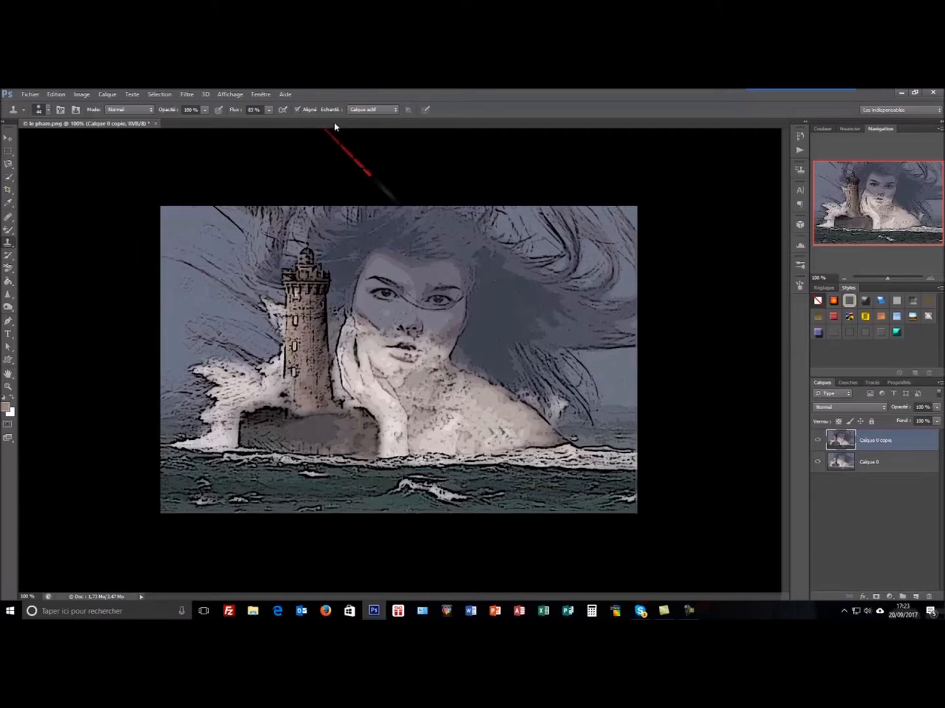
Run the Cadre en bois script to surround the image with a wooden frame.
click(268, 99)
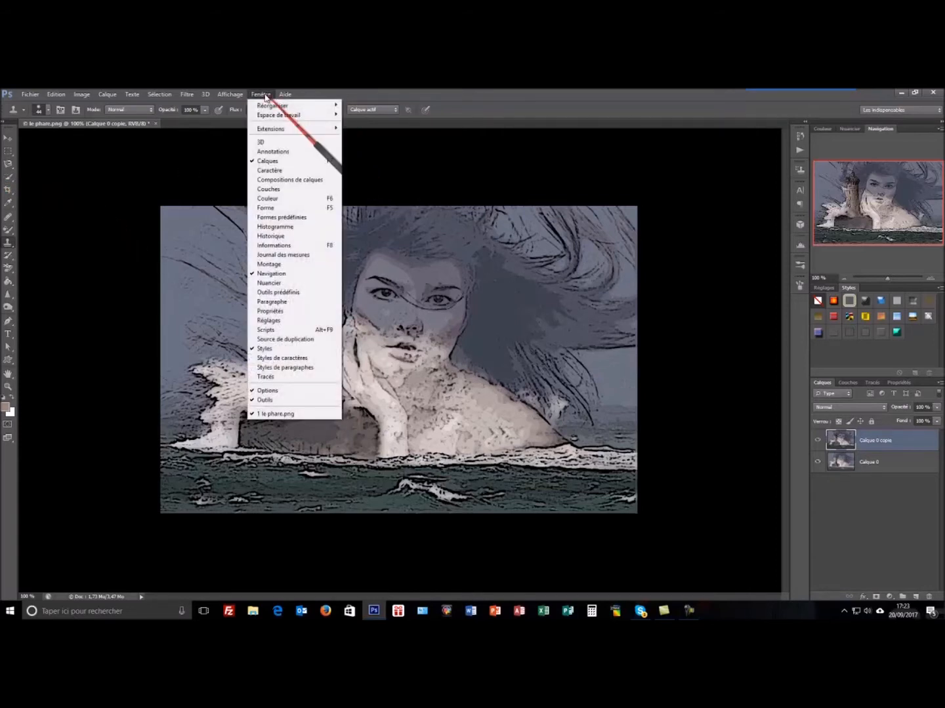
click(282, 330)
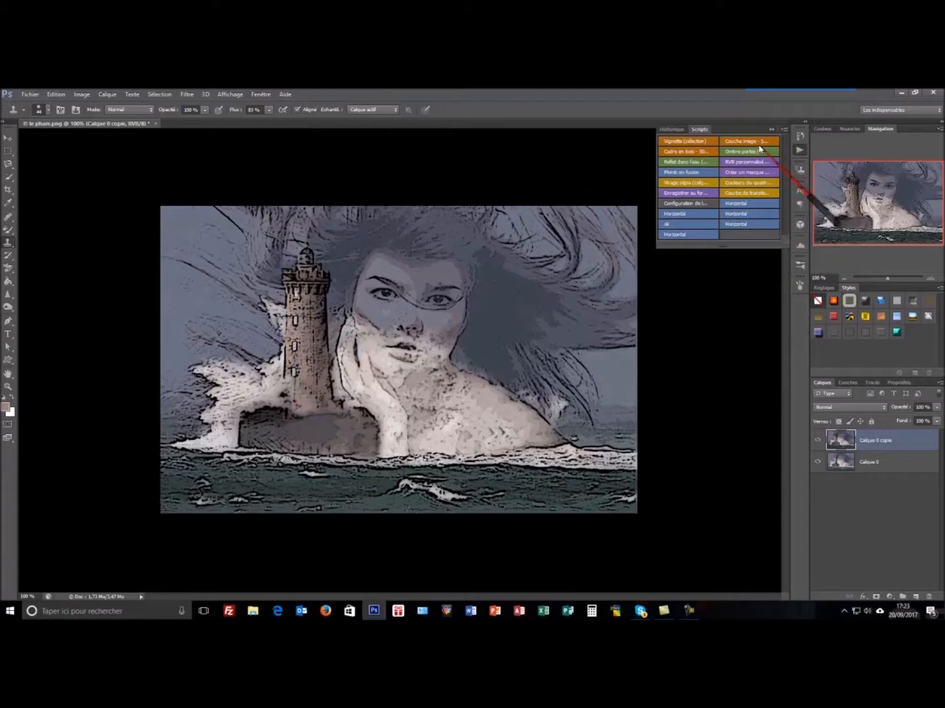
click(701, 154)
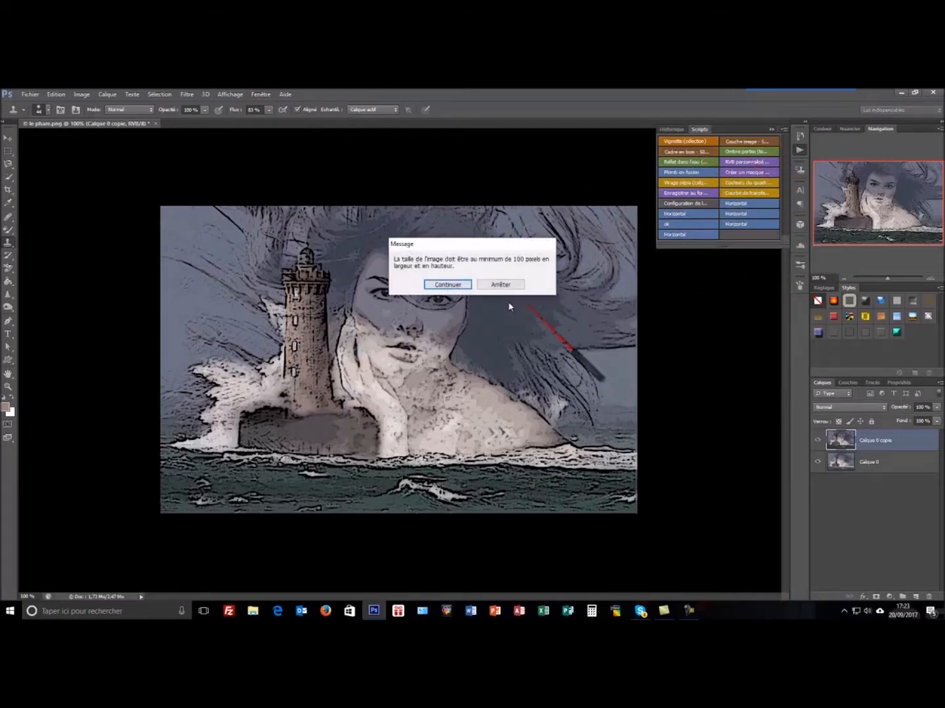
click(459, 285)
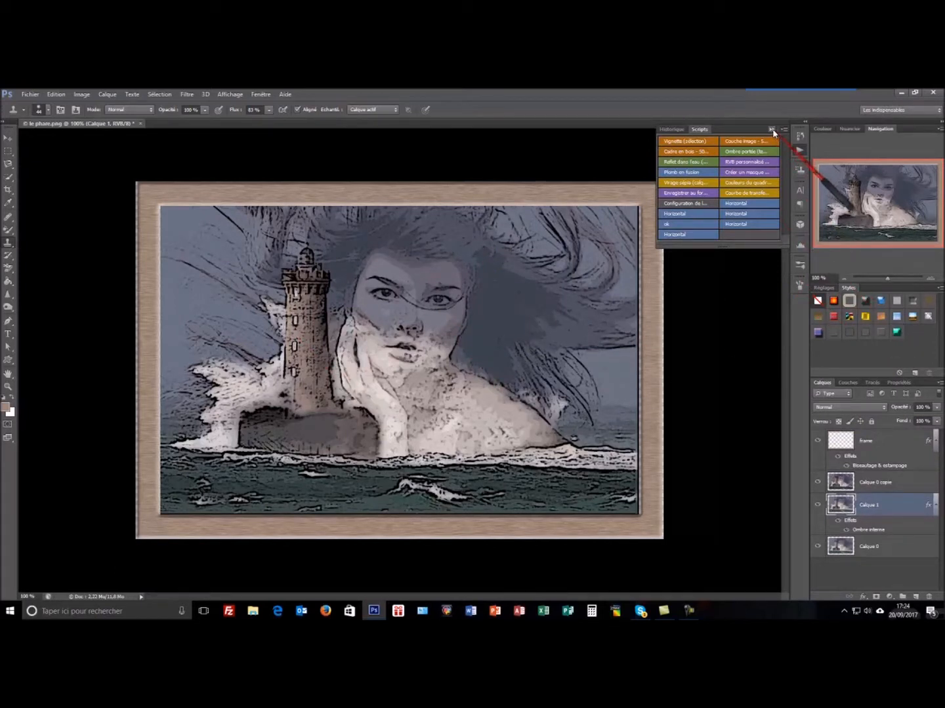
Collapse the Historique and Scripts panel group to icons and dock it below the other collapsed panels.
drag(737, 133, 775, 304)
click(816, 298)
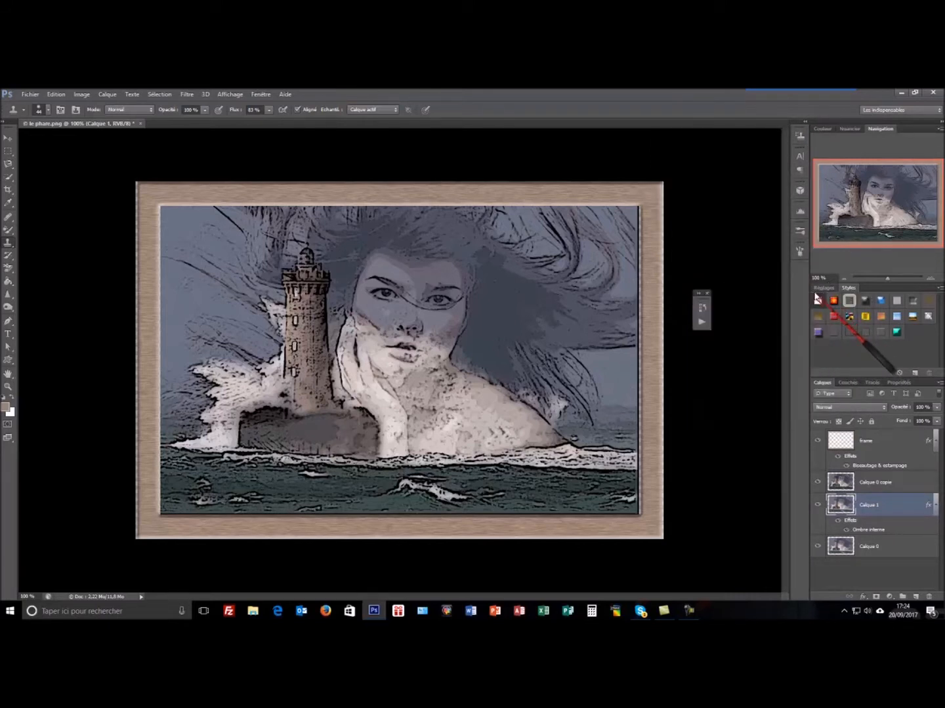
drag(705, 305, 799, 275)
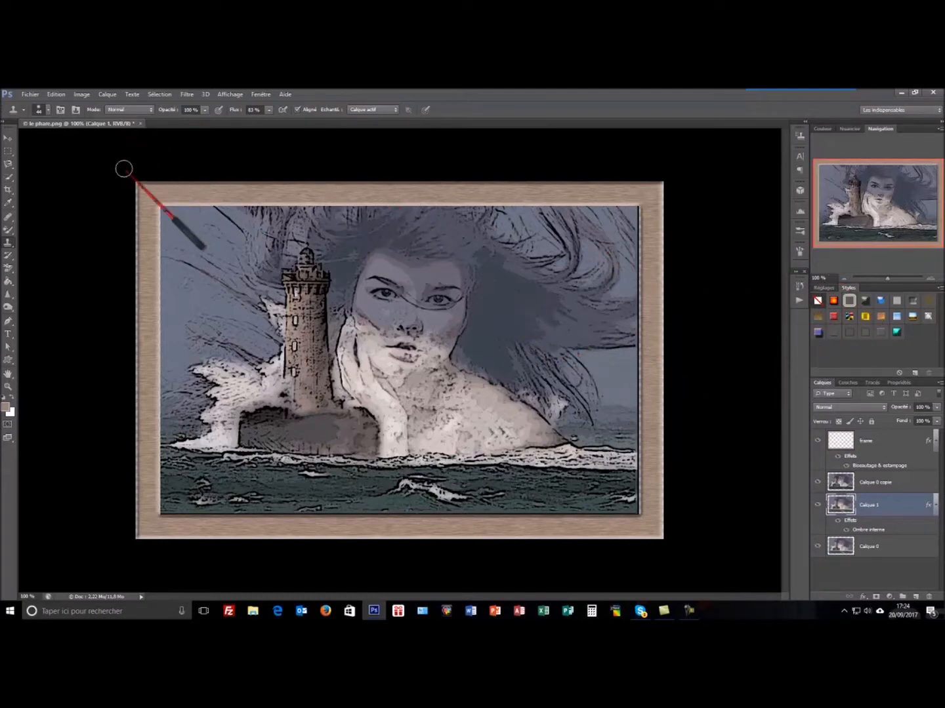
Select the whole framed picture with a rectangular marquee and convert the selection to a border with the Cadre modification.
click(8, 152)
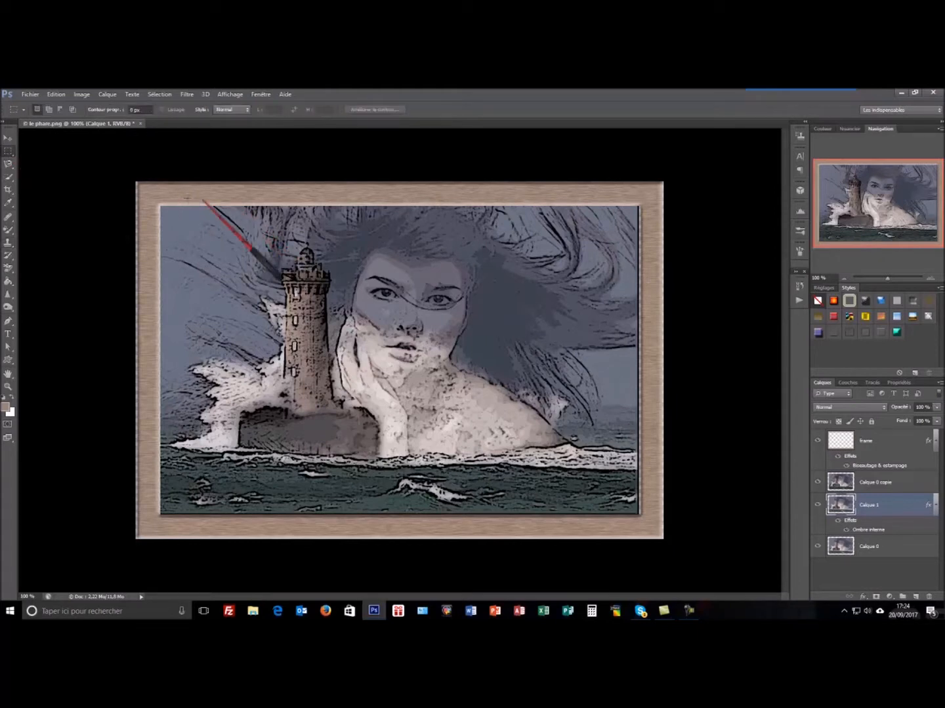
drag(137, 184, 669, 540)
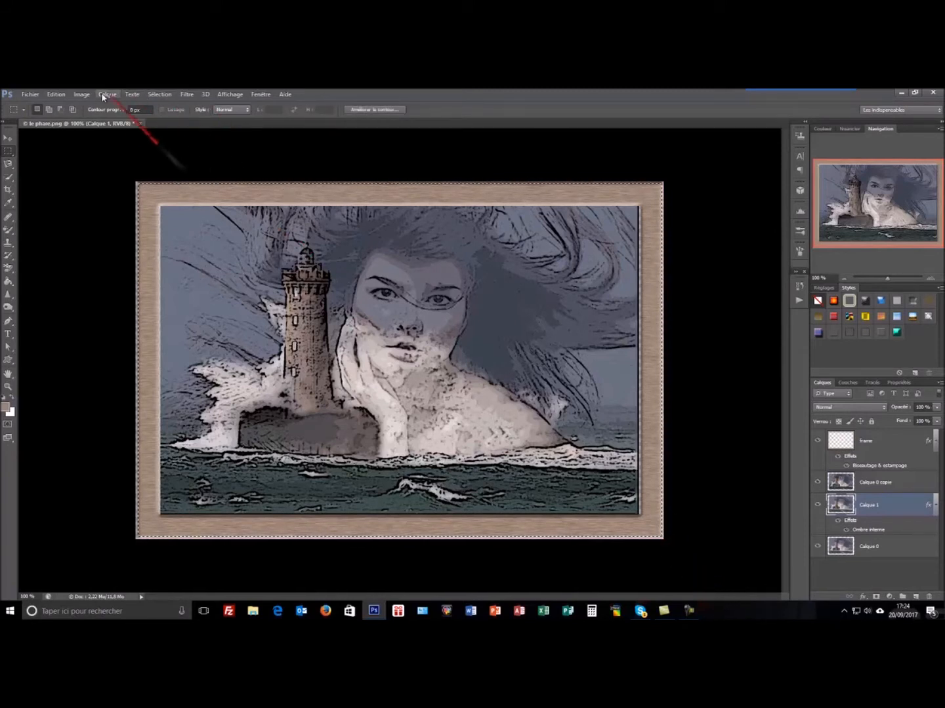
click(159, 95)
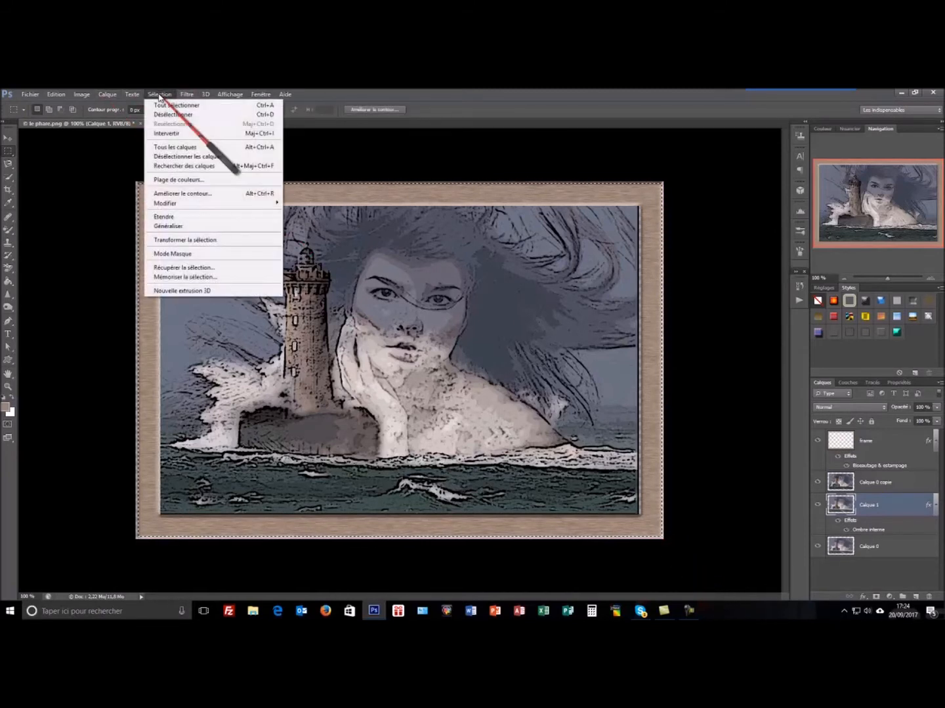
mouse_move(177, 206)
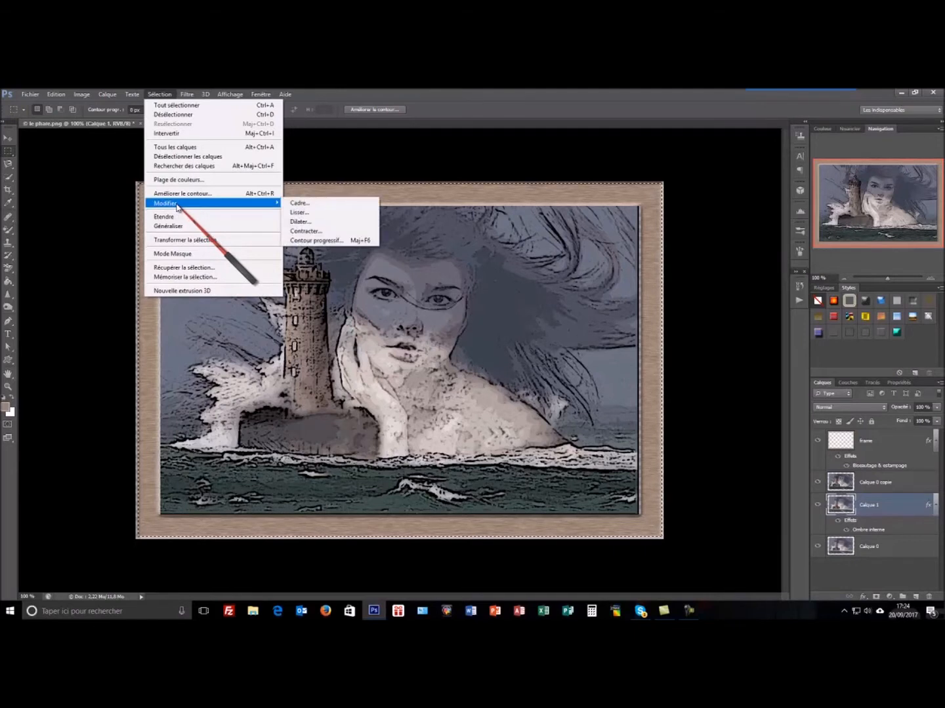
click(305, 205)
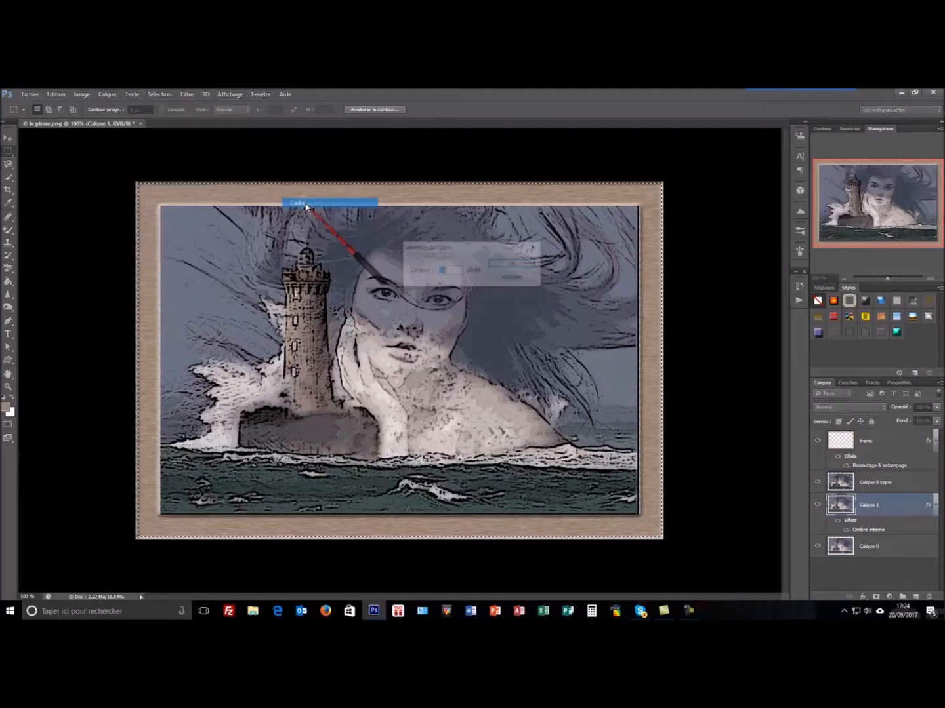
click(523, 265)
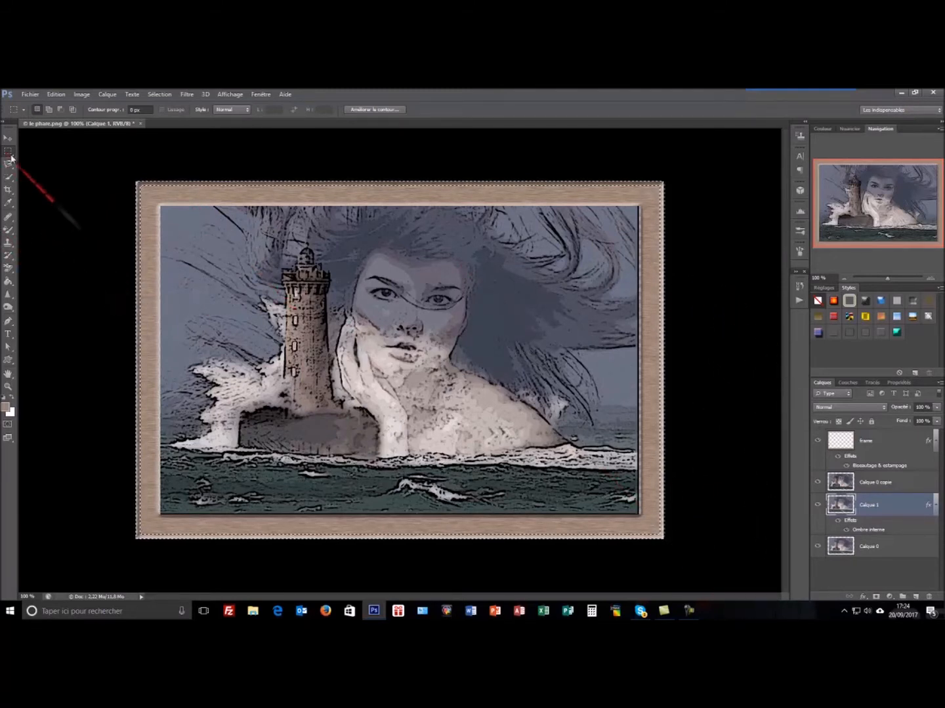
Fill the border selection on Calque 1 with a custom pattern in Normal mode at 100% opacity, and deselect.
click(56, 95)
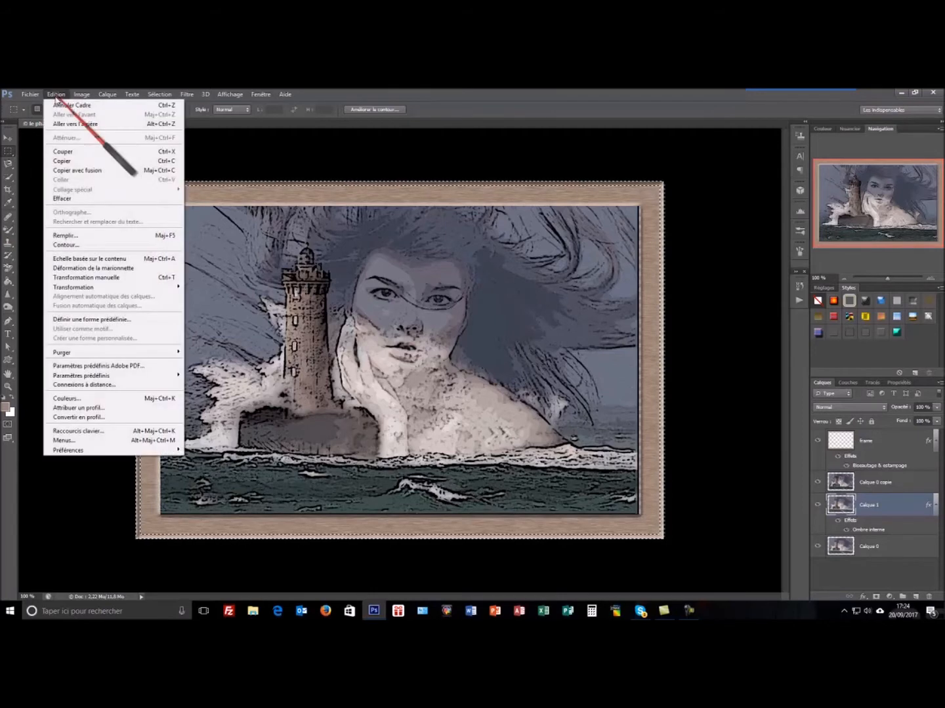
click(78, 239)
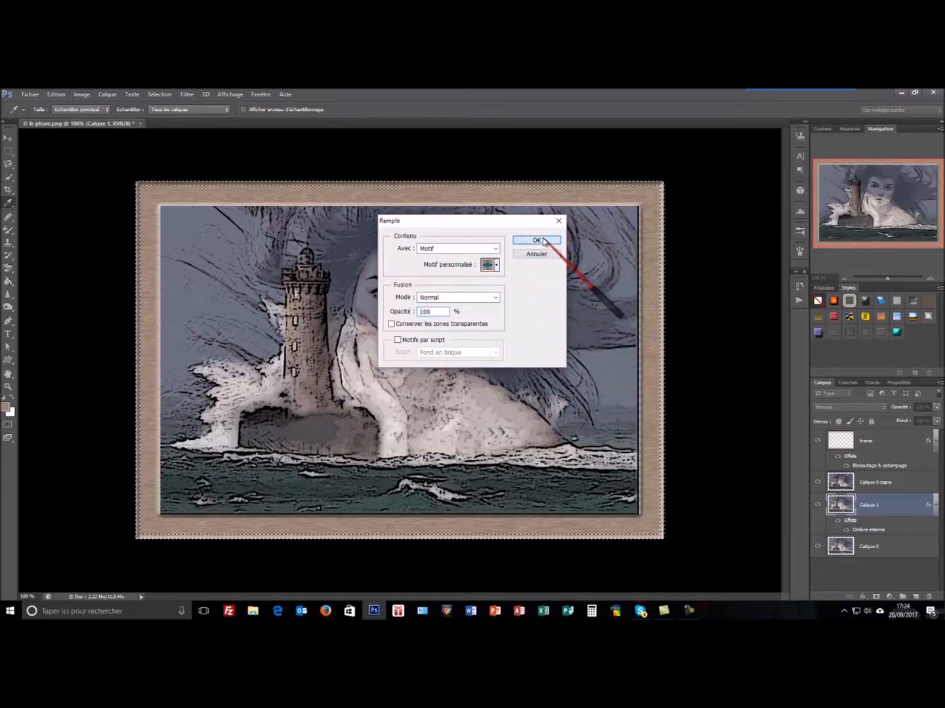
click(536, 240)
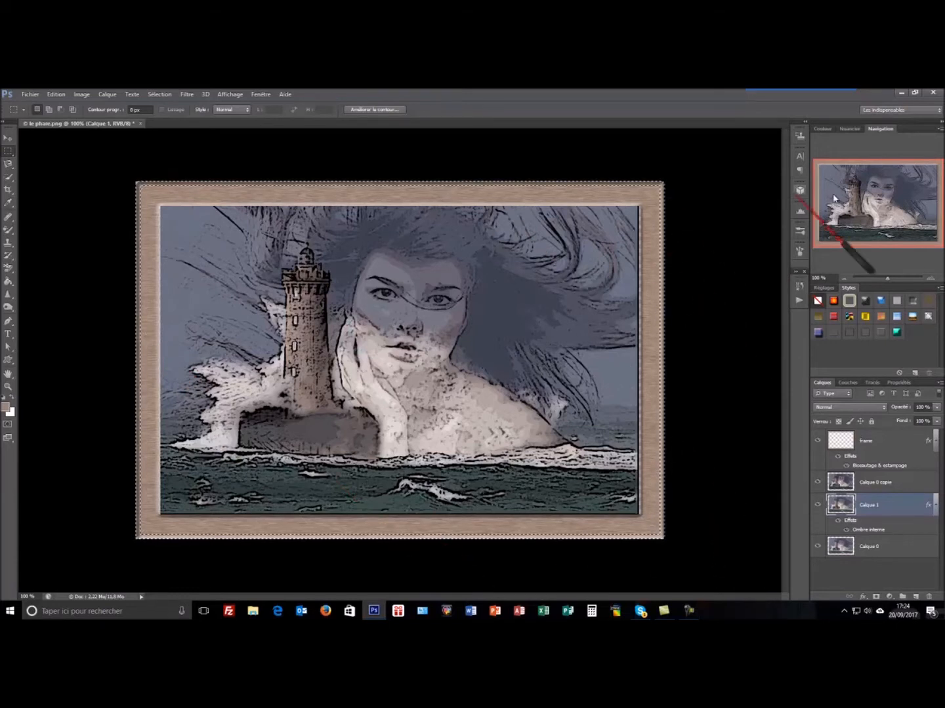
key(ctrl+d)
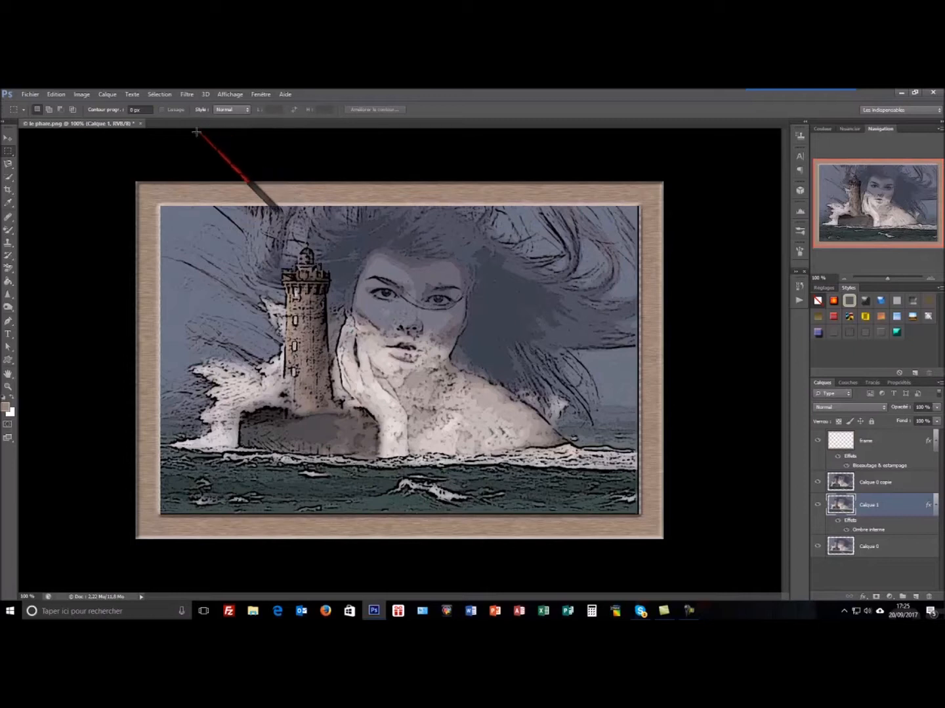
Place the saved signature custom shape over the sea near the picture's lower-right corner at 100 by 100 px, from the centre.
click(8, 360)
click(382, 111)
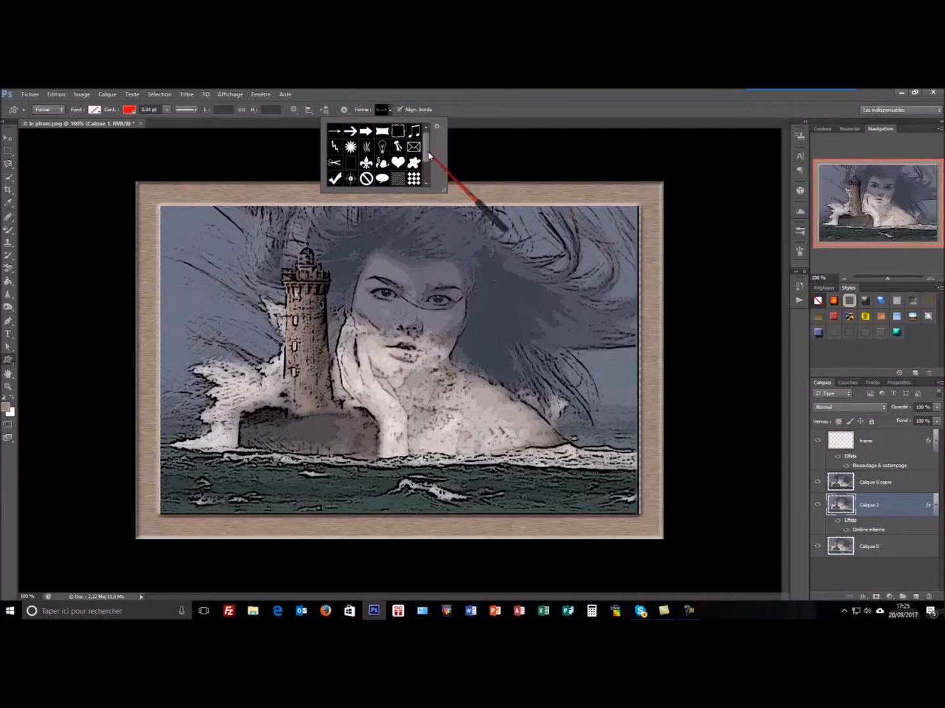
scroll(434, 173, down, 2)
click(398, 179)
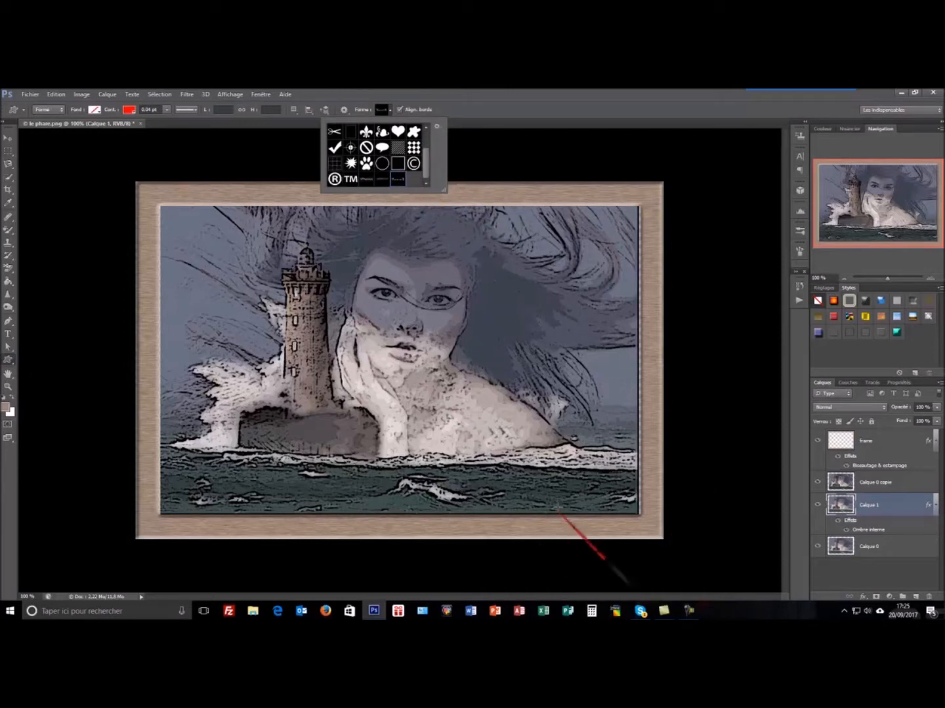
click(559, 486)
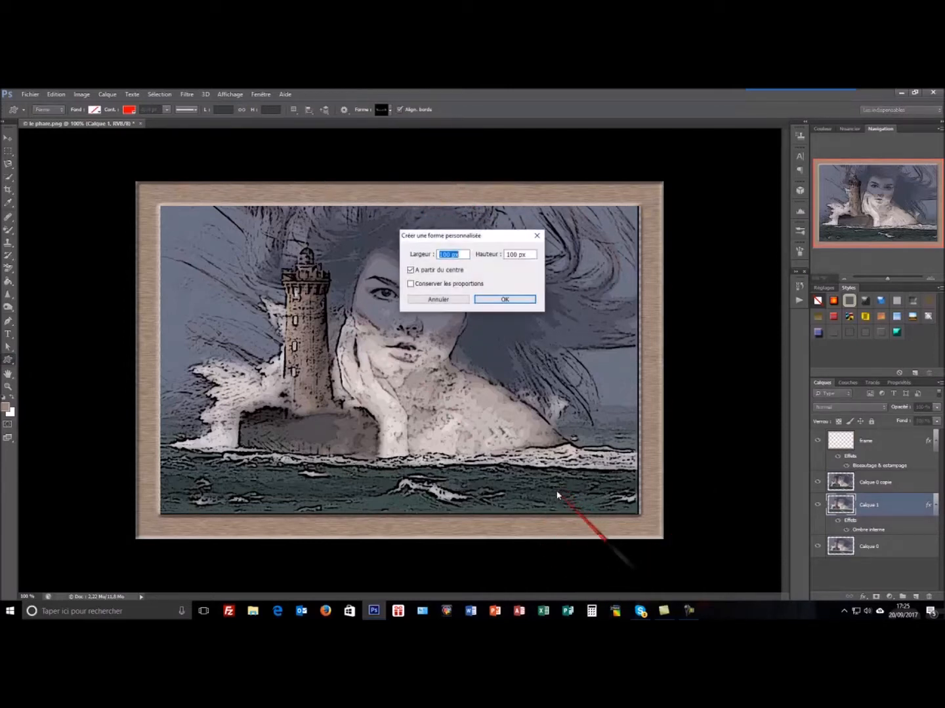
click(515, 302)
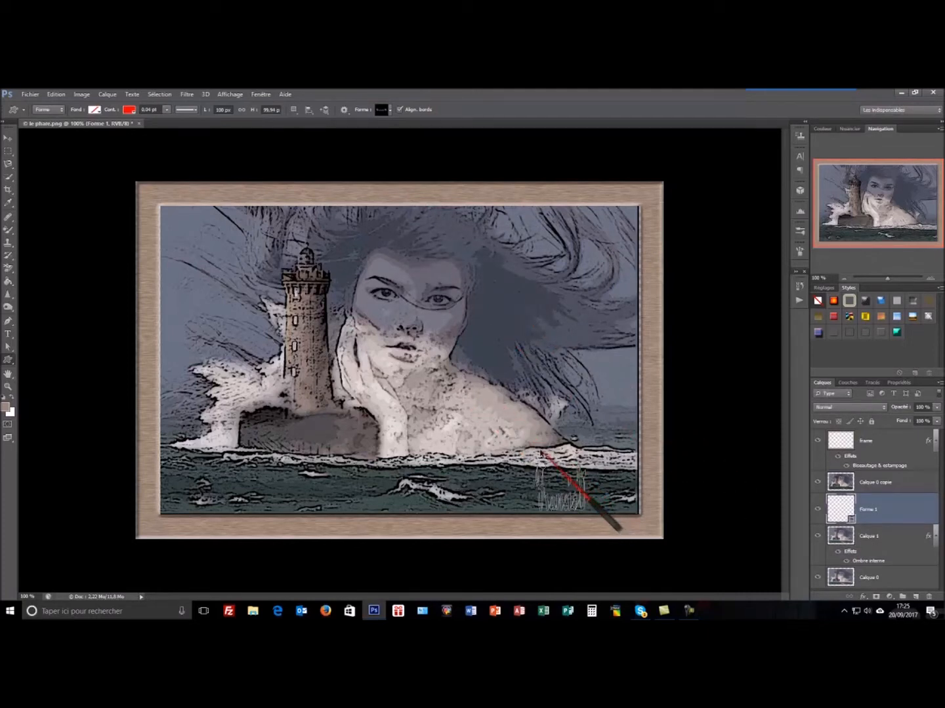
Transform the signature shape to 138 by 33 px and set it just above the frame's bottom edge.
key(ctrl+t)
drag(562, 461, 569, 507)
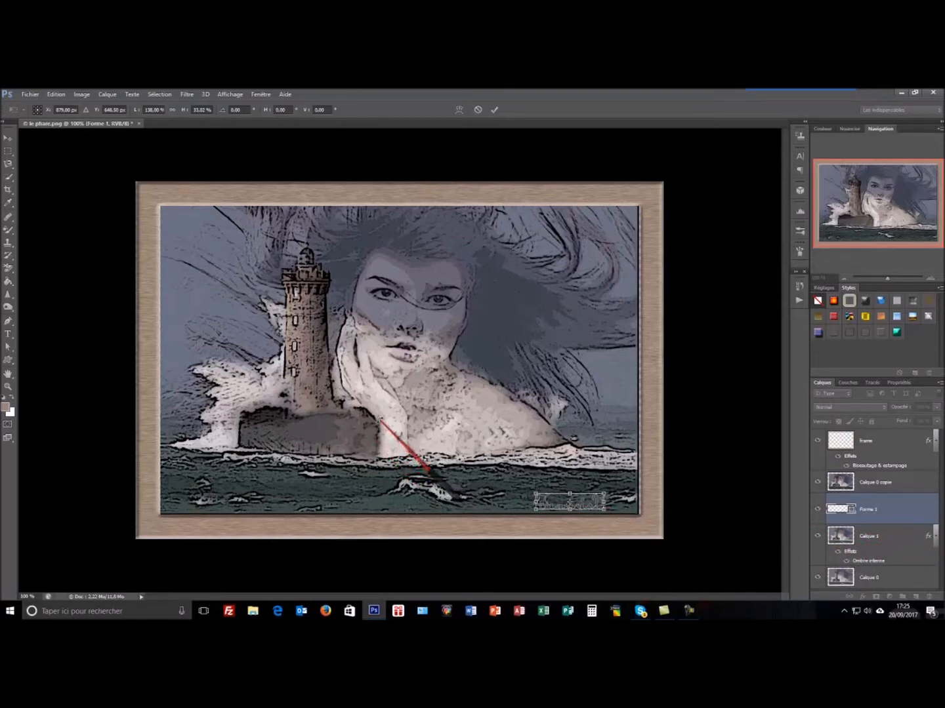
key(Return)
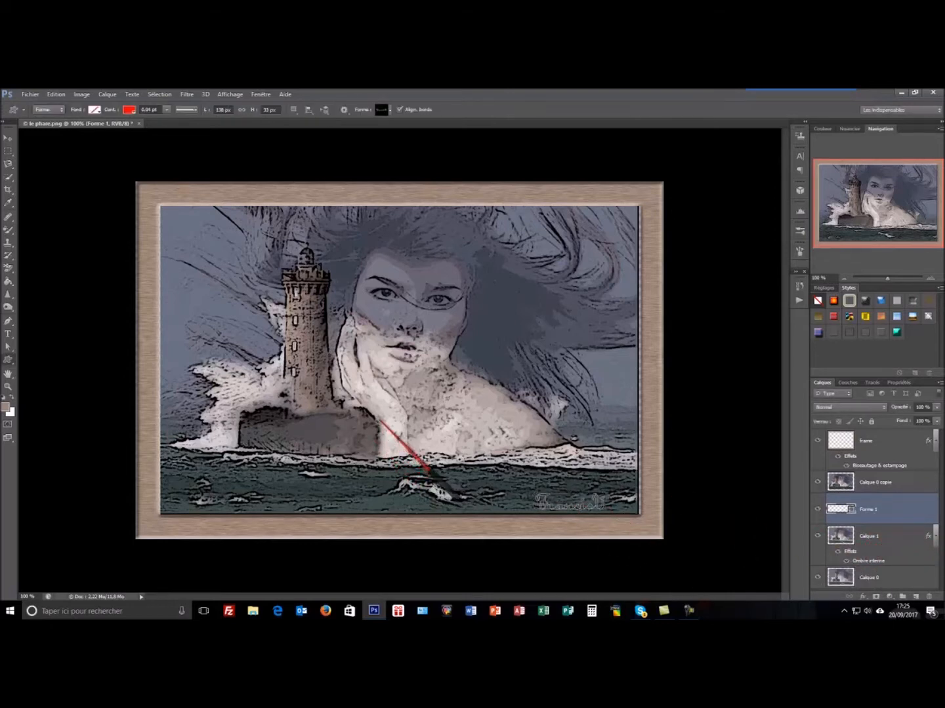
Add Biseautage & estampage and Contour layer effects to the signature shape's layer.
double_click(921, 512)
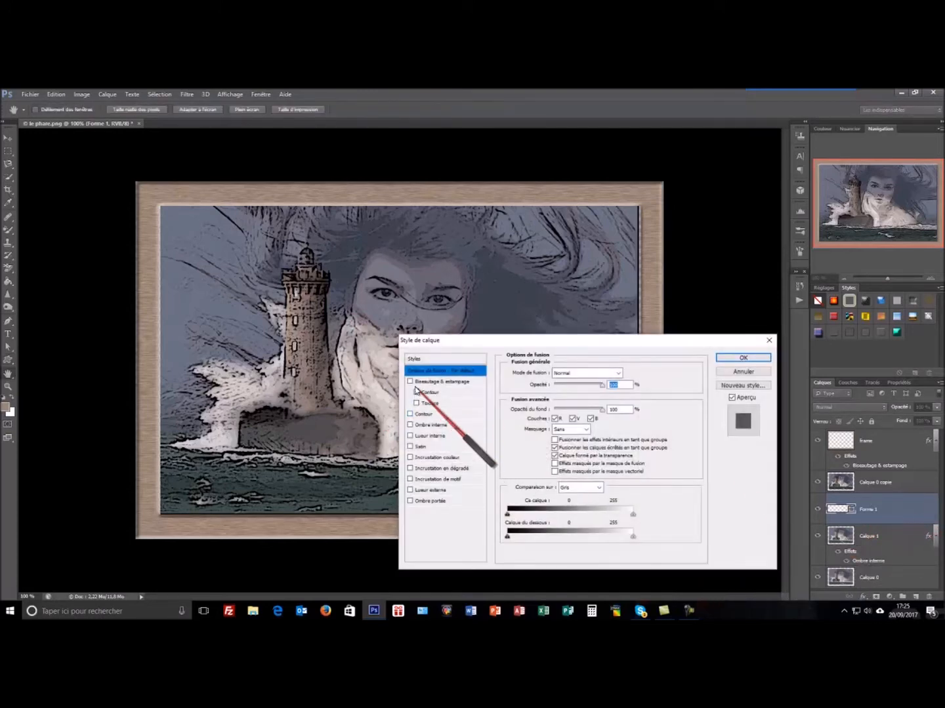
click(410, 382)
click(410, 415)
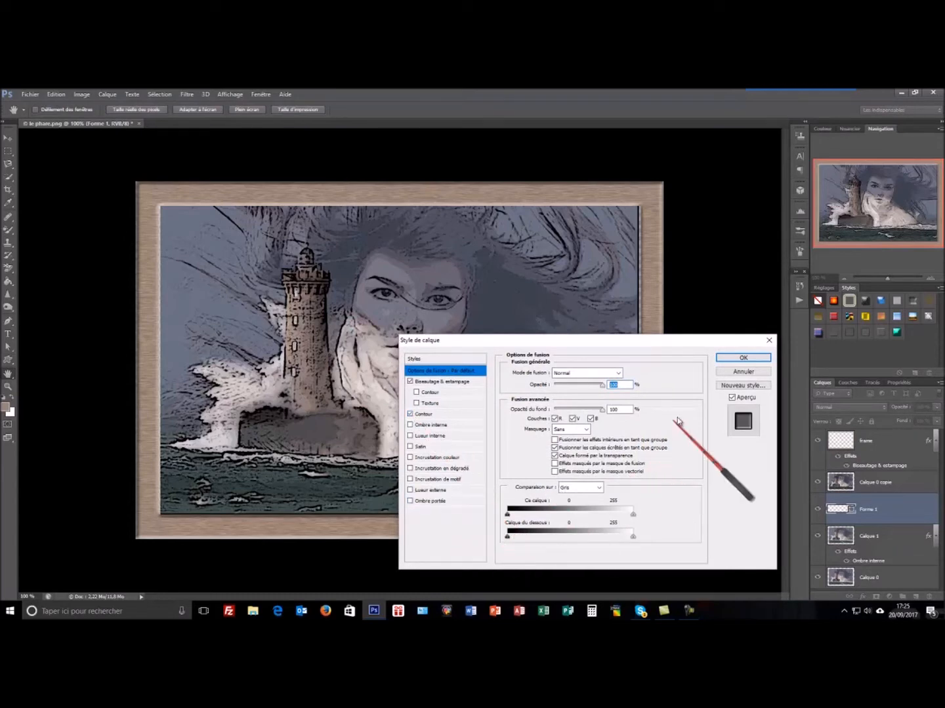
click(754, 358)
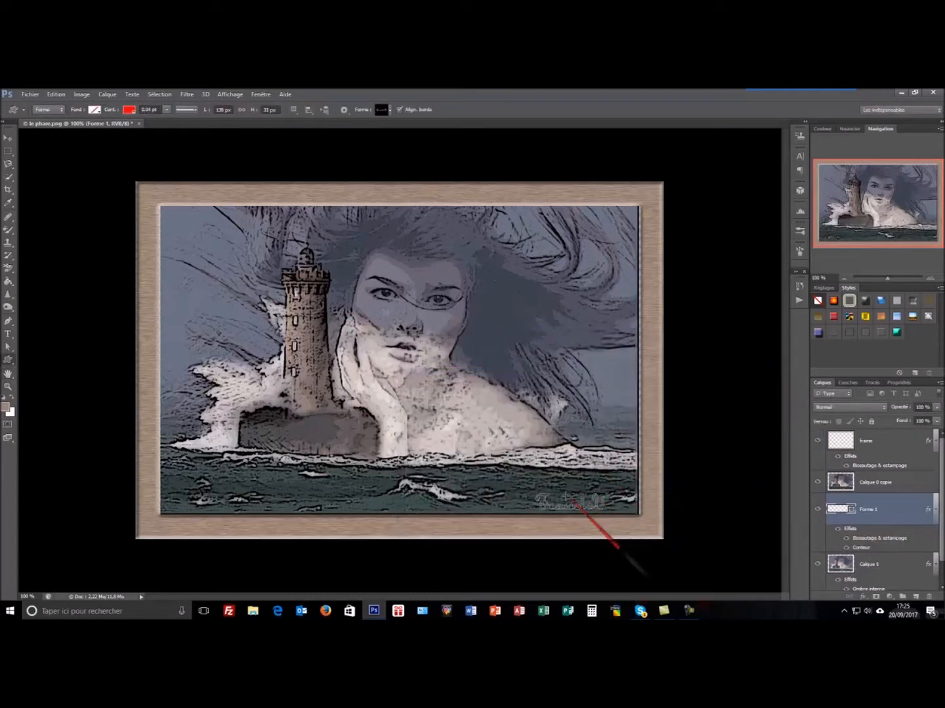